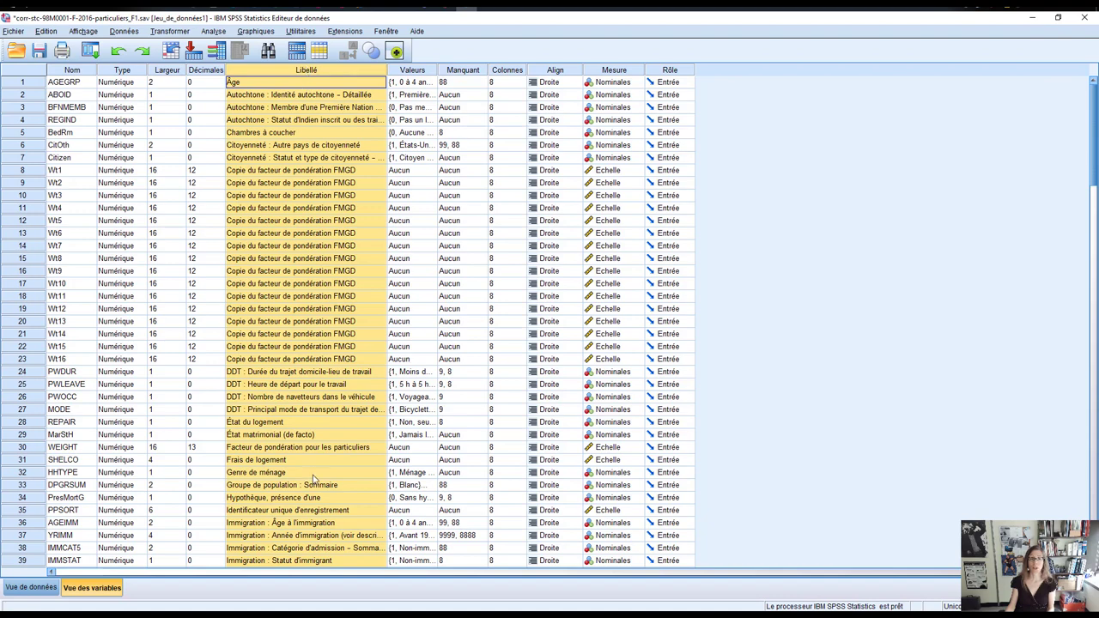
Check the case weighting settings to see which weight variable is applied, without changing them.
{"action": "left_click", "coordinate": [127, 33]}
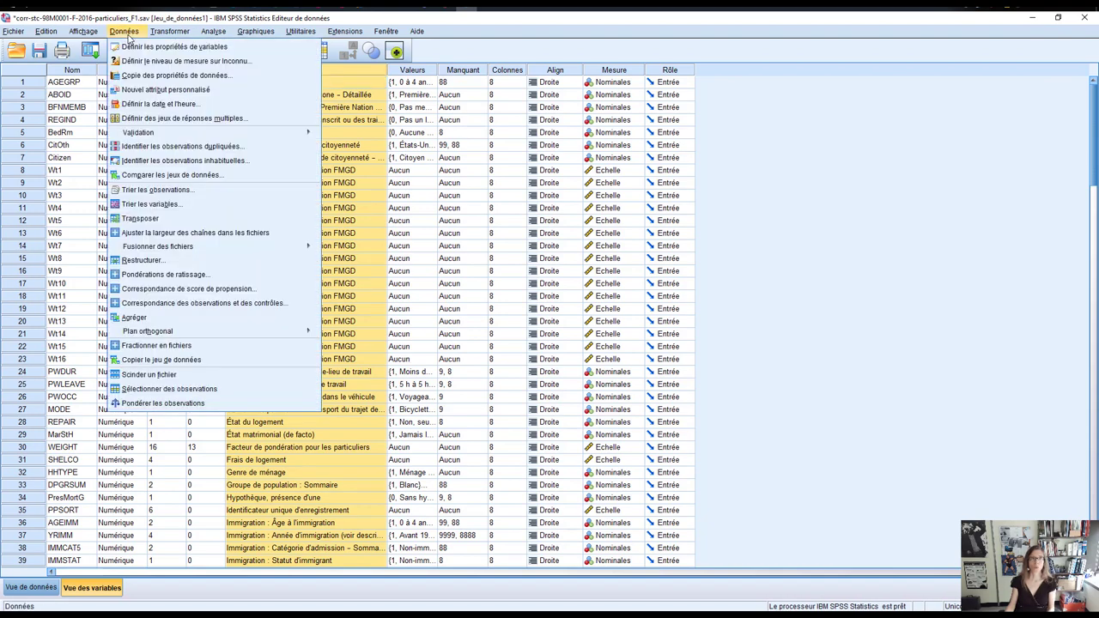
{"action": "left_click", "coordinate": [225, 407]}
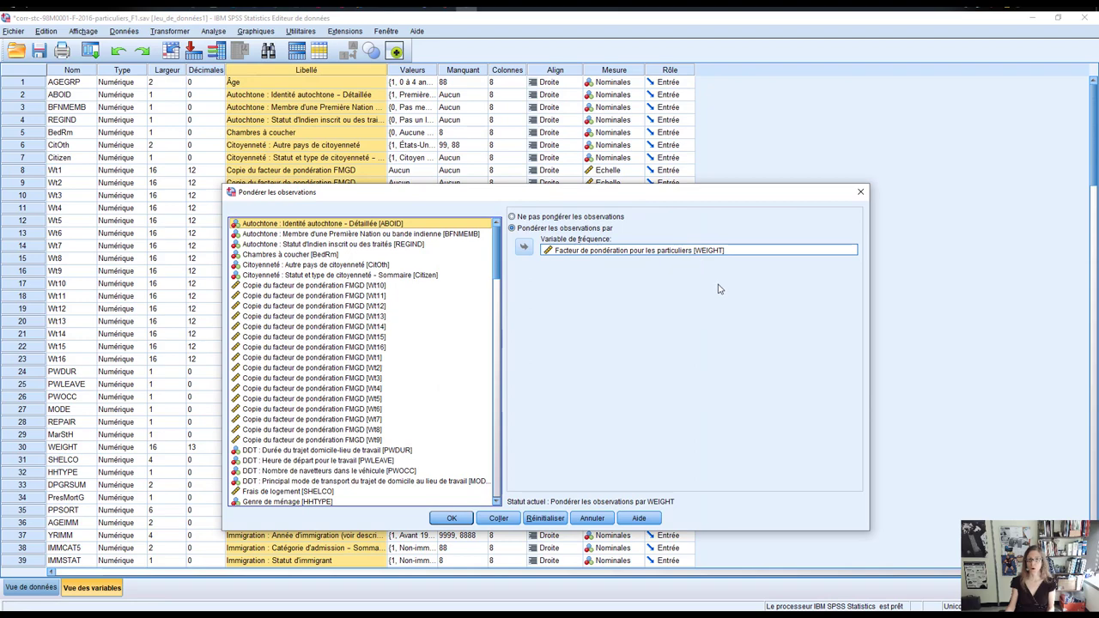
{"action": "left_click", "coordinate": [593, 519]}
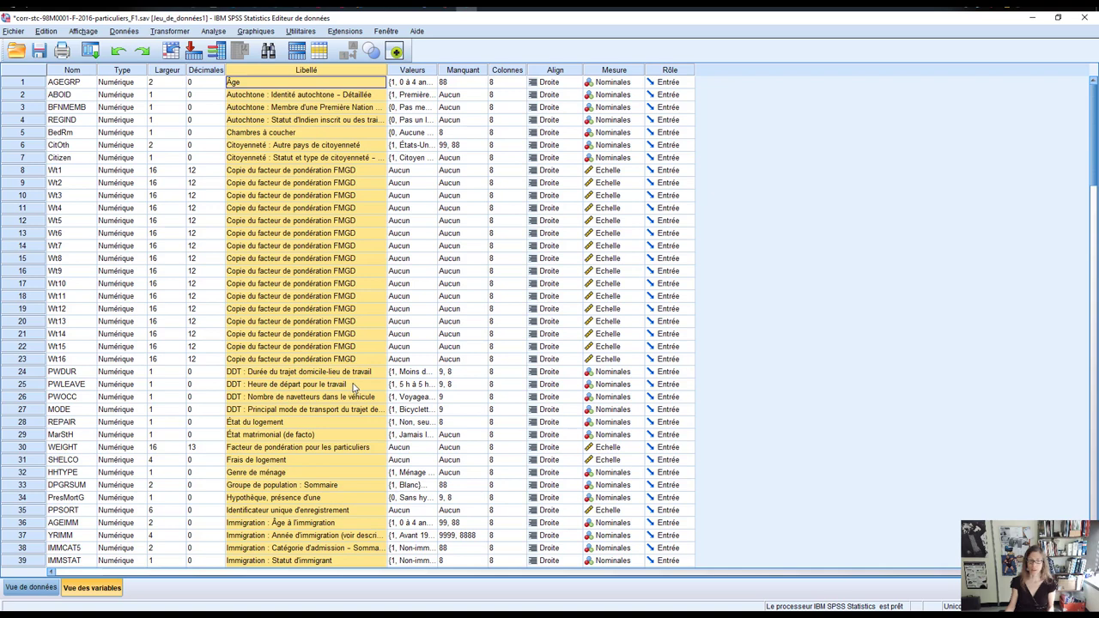
Examine the value labels of the immigrant status variable IMMSTAT, especially the code for immigrants, leaving them unmodified.
{"action": "scroll", "coordinate": [352, 388], "scroll_direction": "down", "scroll_amount": 2}
{"action": "scroll", "coordinate": [352, 388], "scroll_direction": "down", "scroll_amount": 3}
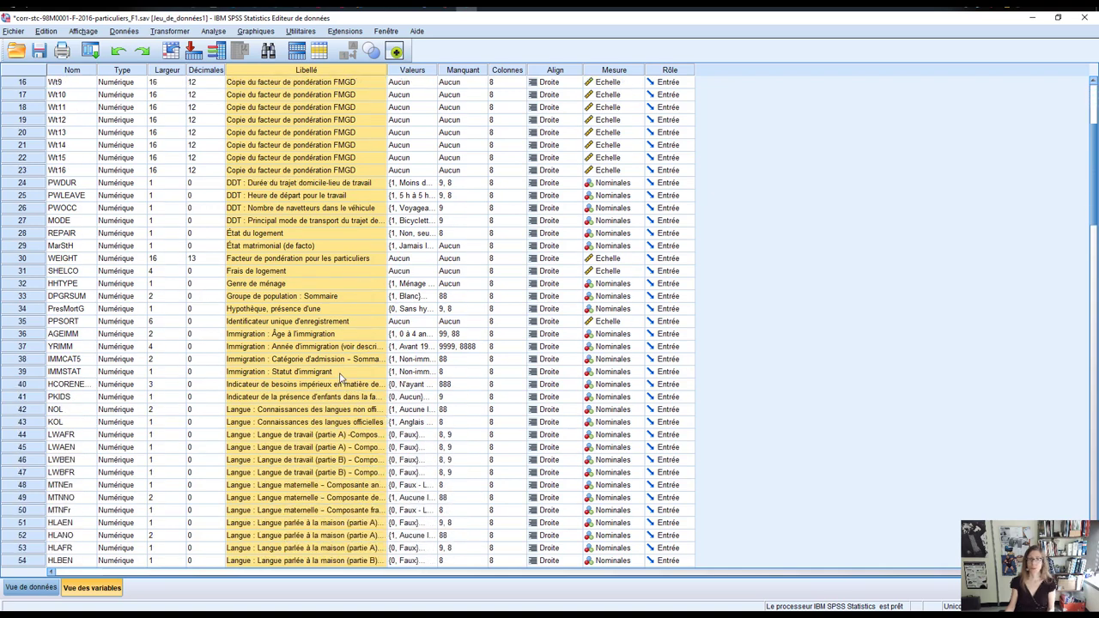
{"action": "left_click", "coordinate": [340, 377]}
{"action": "left_click", "coordinate": [397, 376]}
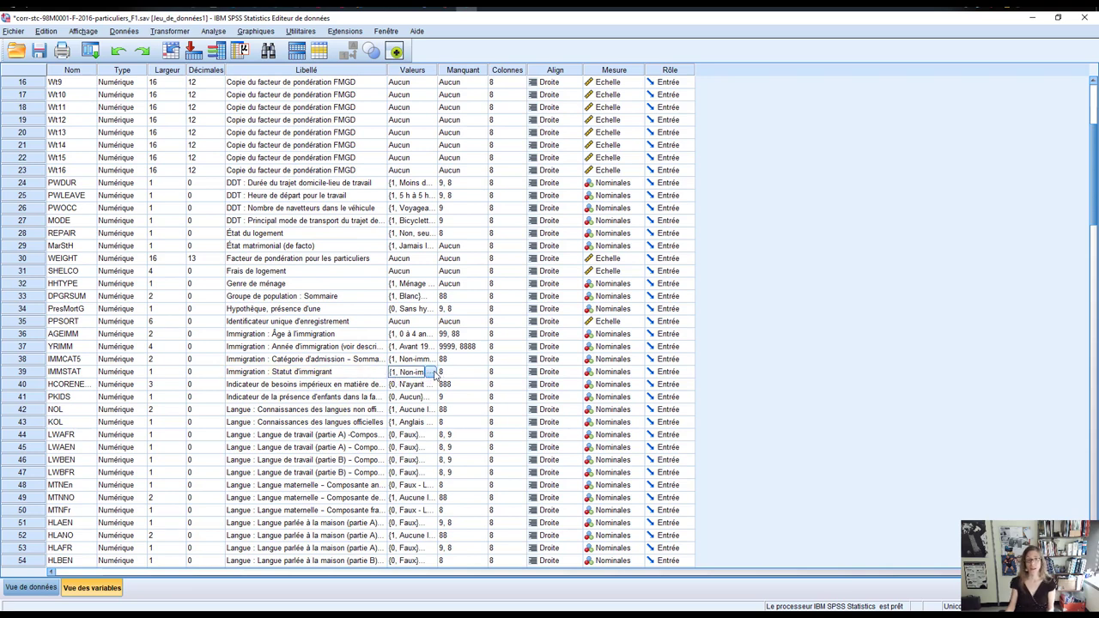
{"action": "left_click", "coordinate": [431, 372]}
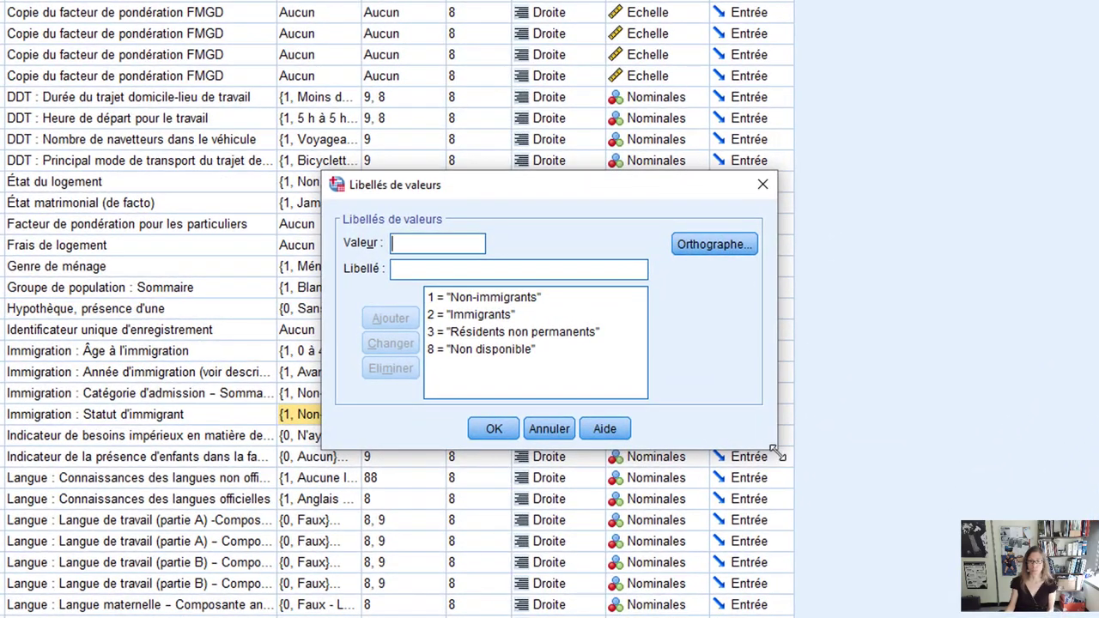
{"action": "left_click_drag", "start_coordinate": [778, 453], "coordinate": [926, 560]}
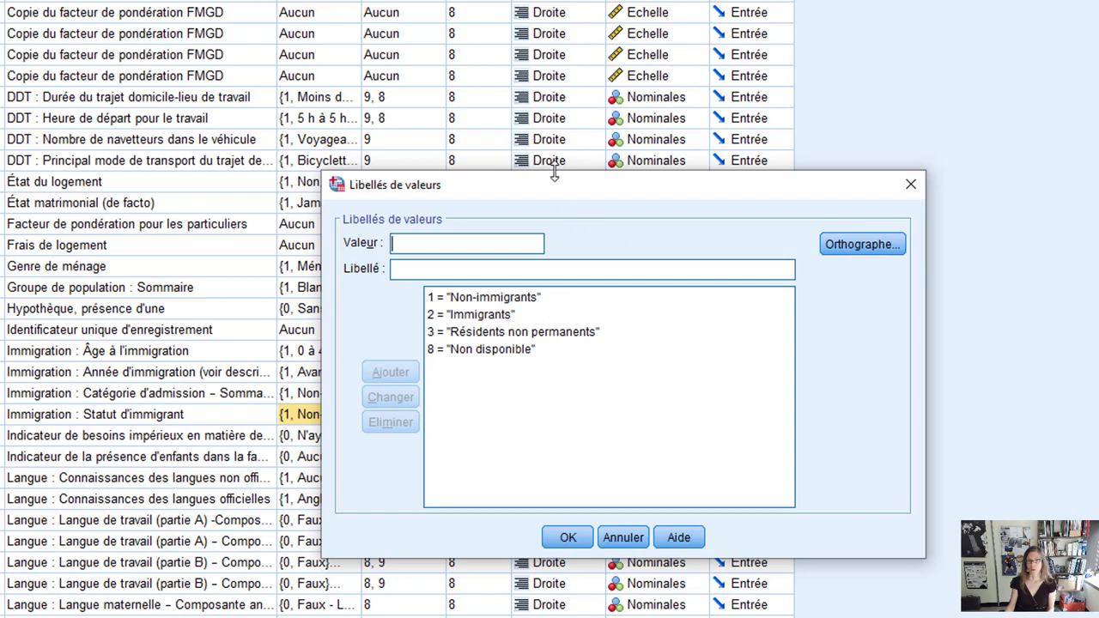
{"action": "left_click_drag", "start_coordinate": [554, 196], "coordinate": [636, 170]}
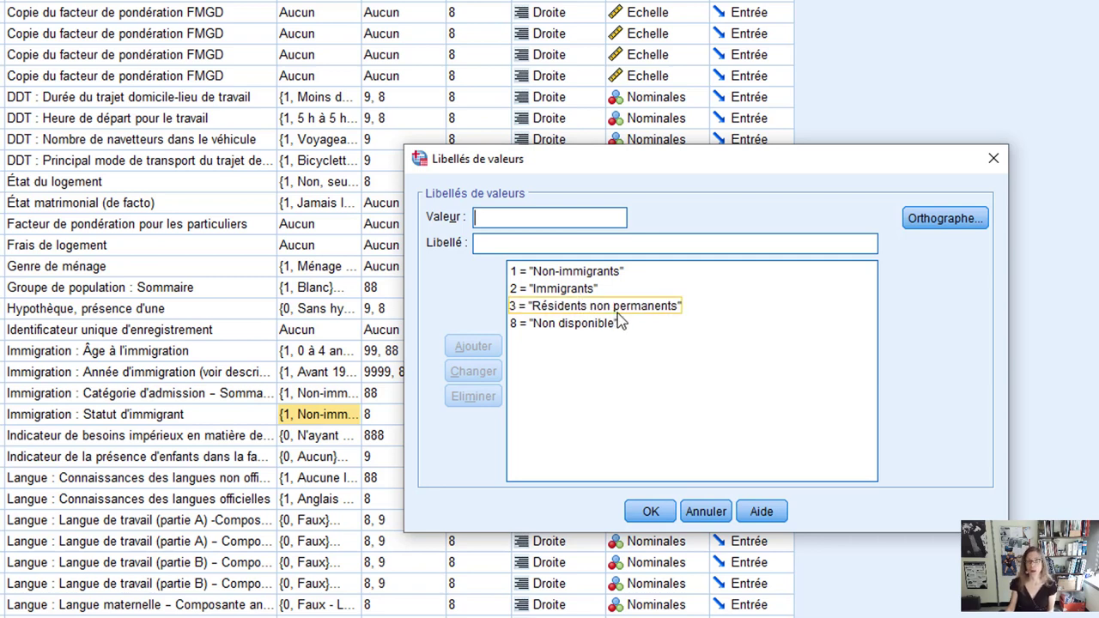
{"action": "left_click", "coordinate": [578, 295]}
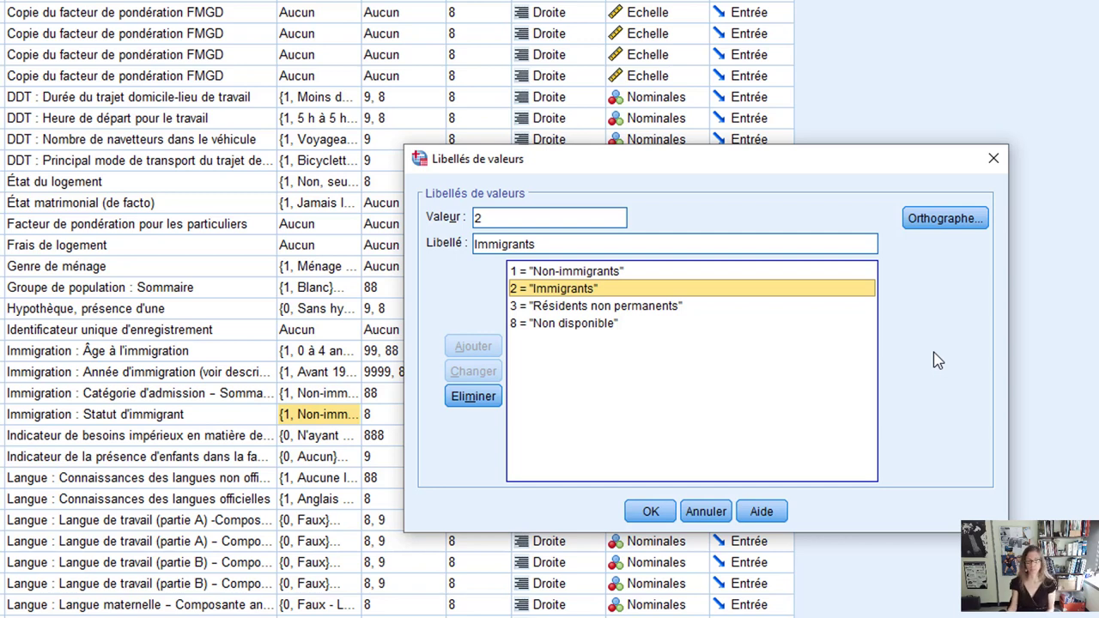
{"action": "left_click", "coordinate": [705, 511]}
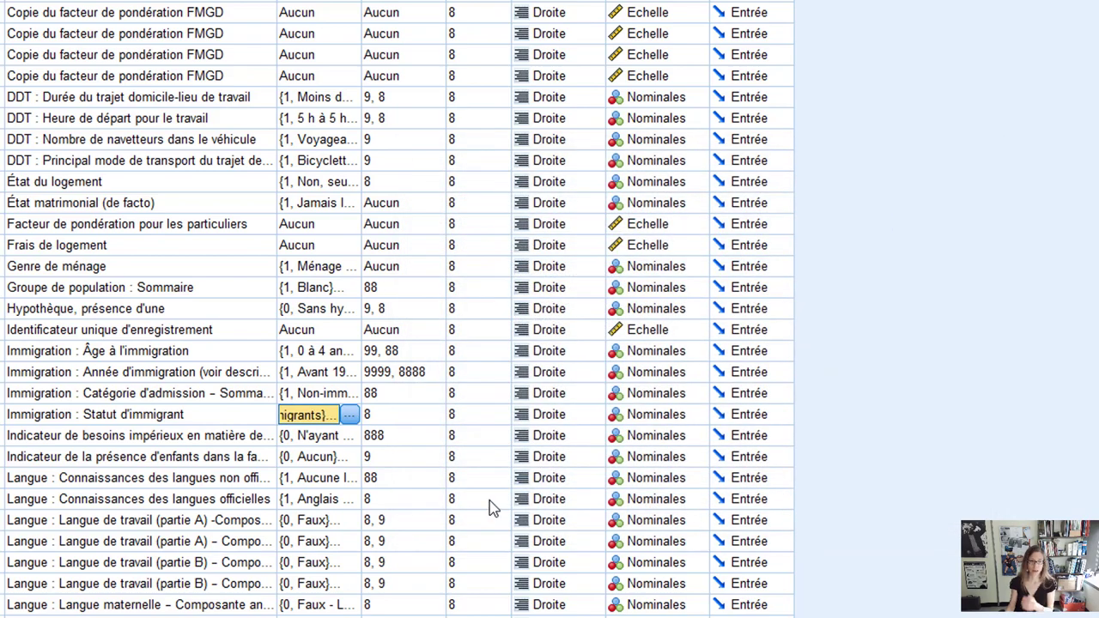
Locate the low-income status variables and examine the value labels of the MPC-based one, leaving them unmodified.
{"action": "scroll", "coordinate": [367, 598], "scroll_direction": "down", "scroll_amount": 10}
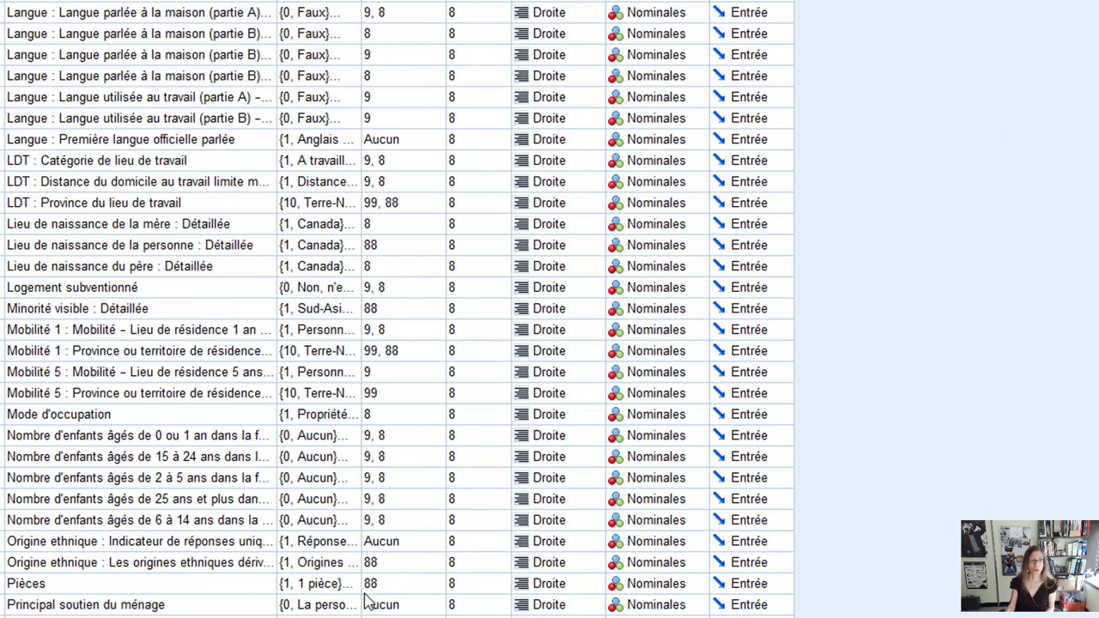
{"action": "scroll", "coordinate": [368, 598], "scroll_direction": "down", "scroll_amount": 12}
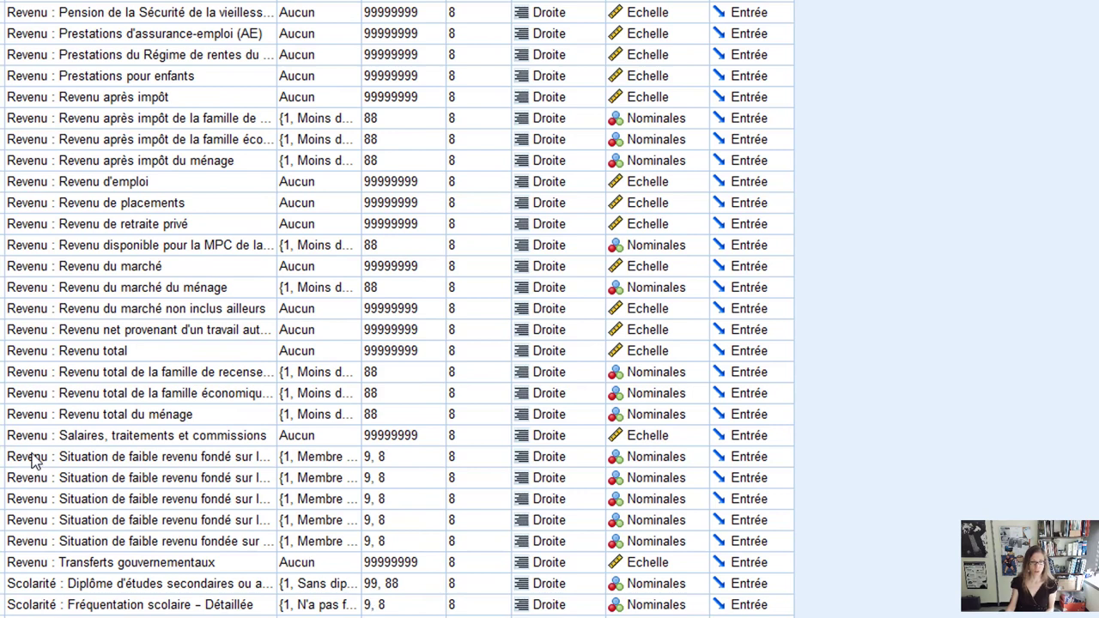
{"action": "left_click_drag", "start_coordinate": [34, 456], "coordinate": [39, 499]}
{"action": "mouse_move", "coordinate": [43, 537]}
{"action": "left_mouse_down"}
{"action": "mouse_move", "coordinate": [43, 560]}
{"action": "mouse_move", "coordinate": [45, 550]}
{"action": "left_mouse_up"}
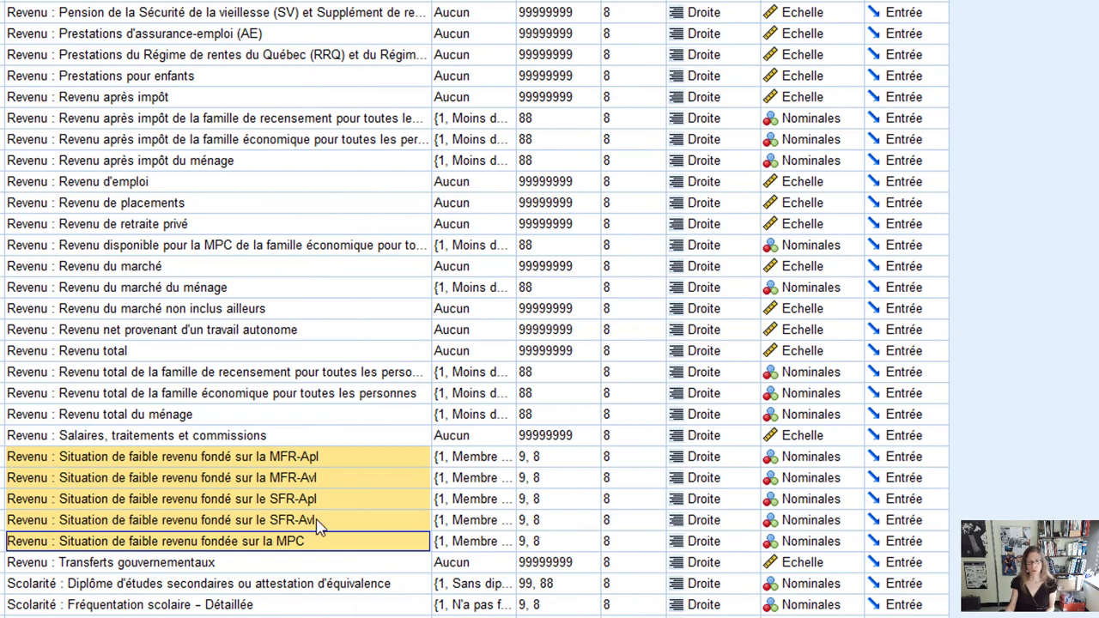
{"action": "left_click", "coordinate": [481, 545]}
{"action": "left_click", "coordinate": [507, 541]}
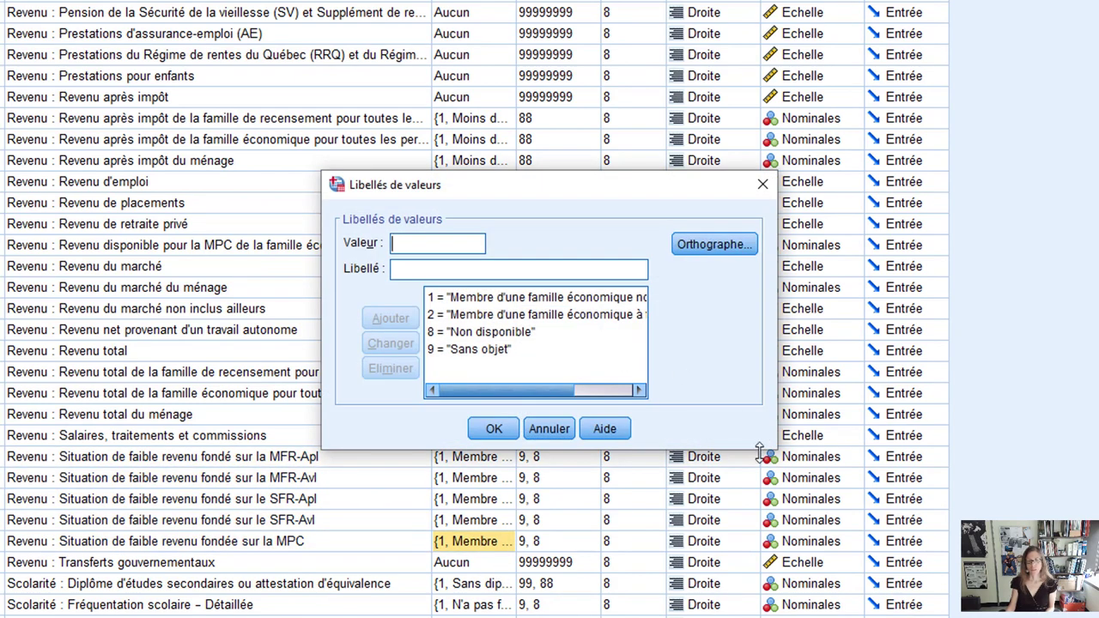
{"action": "left_click_drag", "start_coordinate": [772, 450], "coordinate": [1097, 508]}
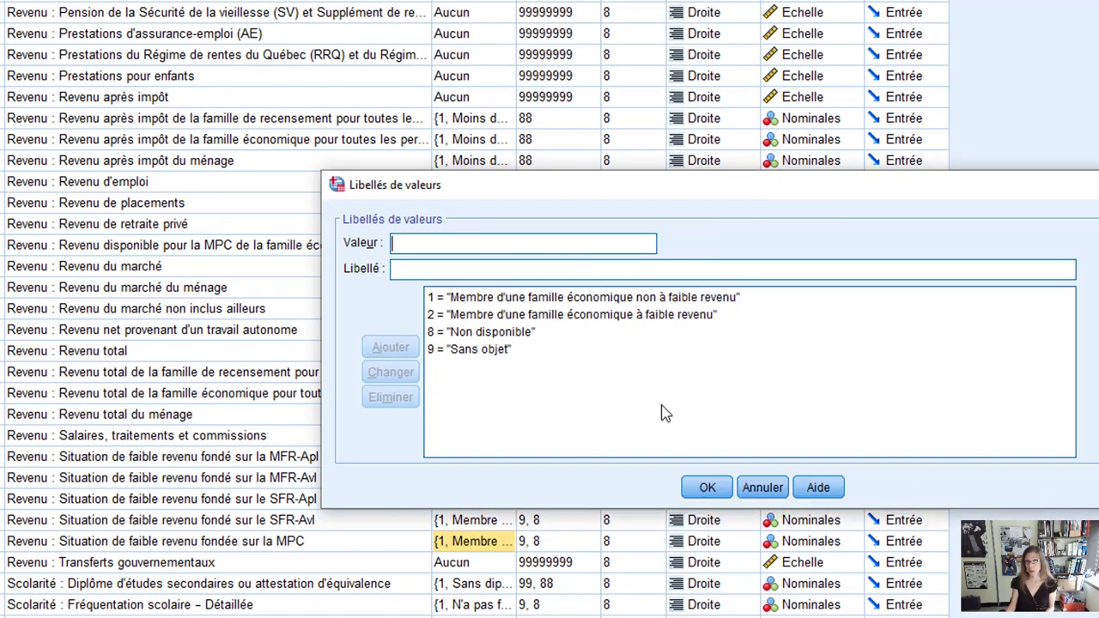
{"action": "left_click", "coordinate": [721, 314]}
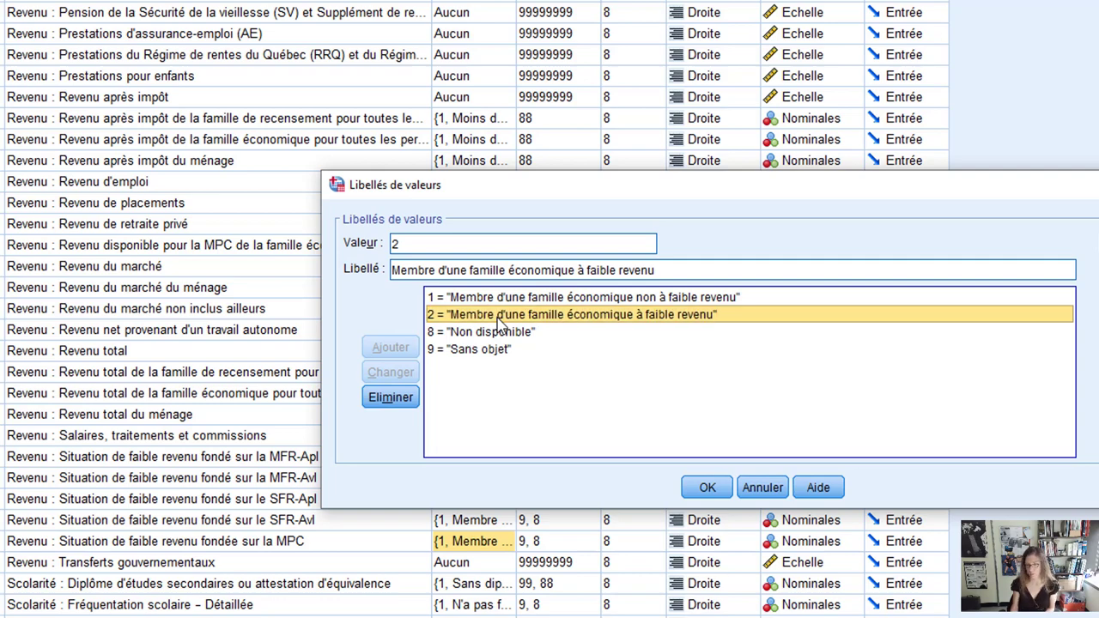
{"action": "left_click", "coordinate": [765, 489]}
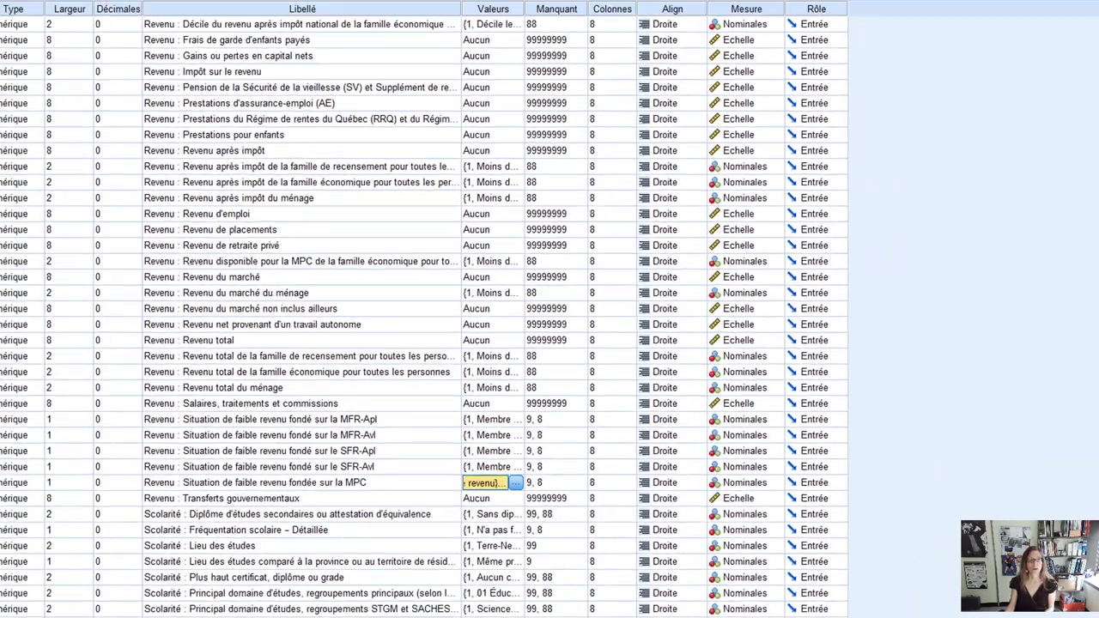
Start aggregating the data with current province or territory of residence (2016) [PR] as the break variable.
{"action": "left_click", "coordinate": [123, 31]}
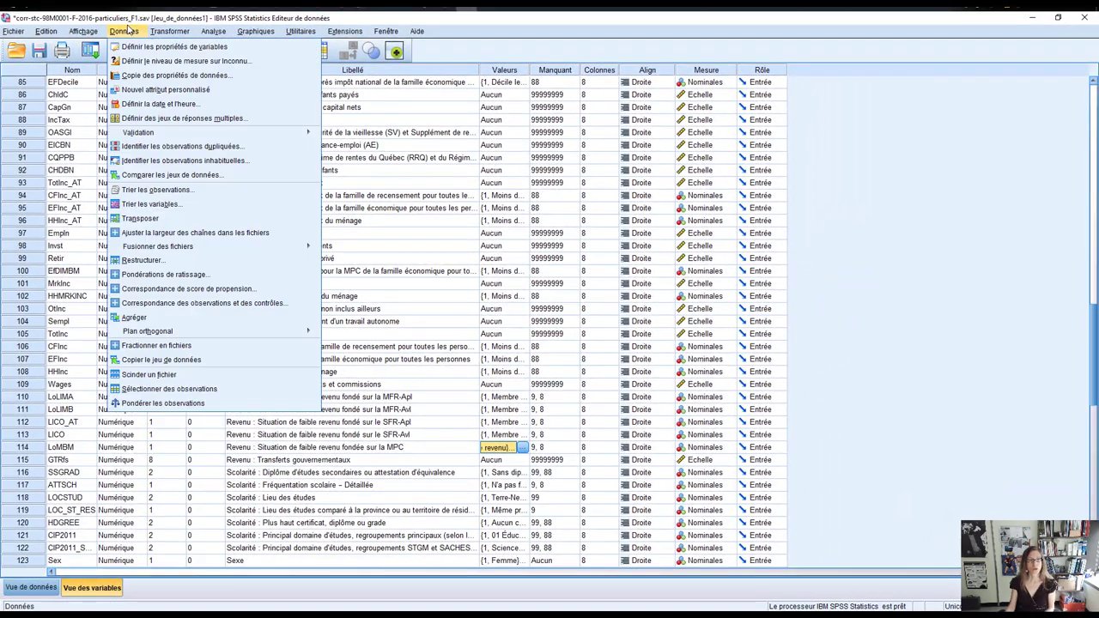
{"action": "left_click", "coordinate": [223, 323]}
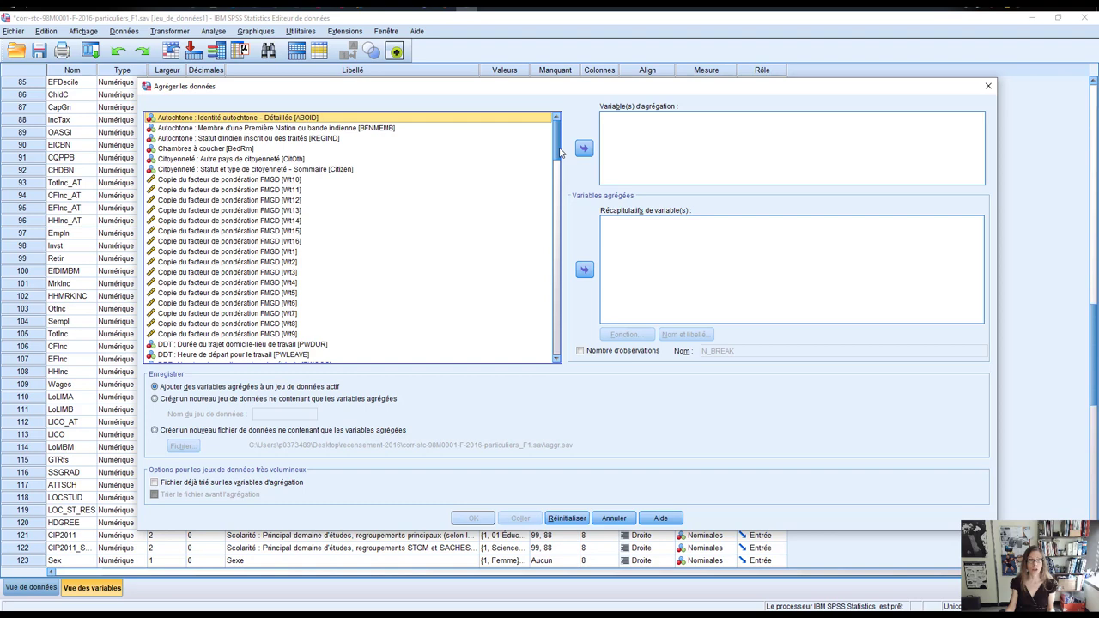
{"action": "left_click", "coordinate": [427, 203]}
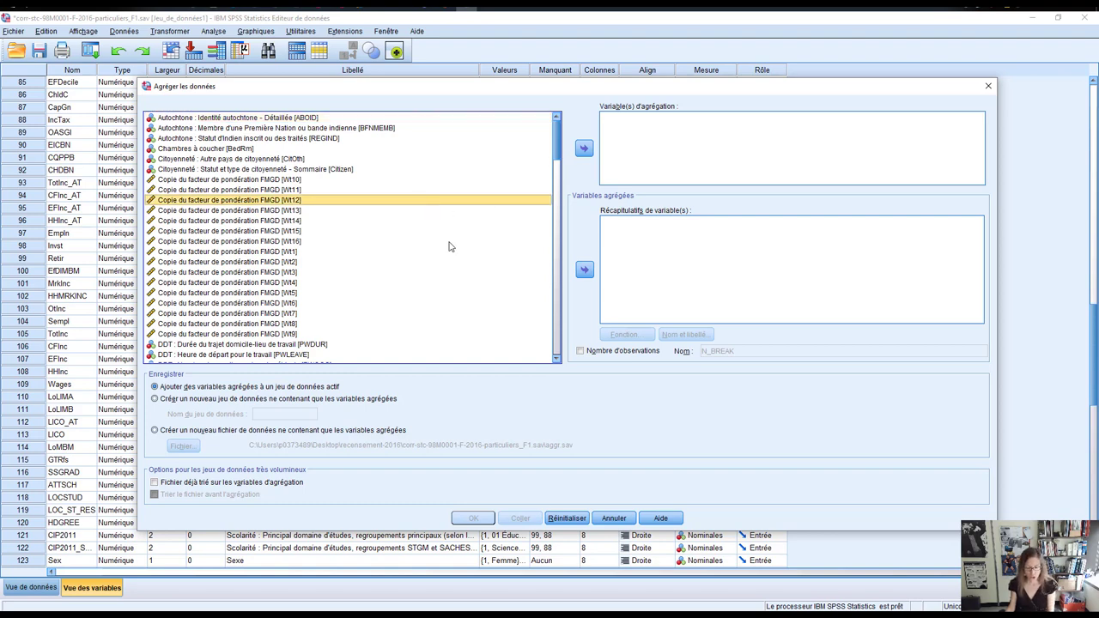
{"action": "scroll", "coordinate": [448, 246], "scroll_direction": "down", "scroll_amount": 10}
{"action": "key", "text": "p"}
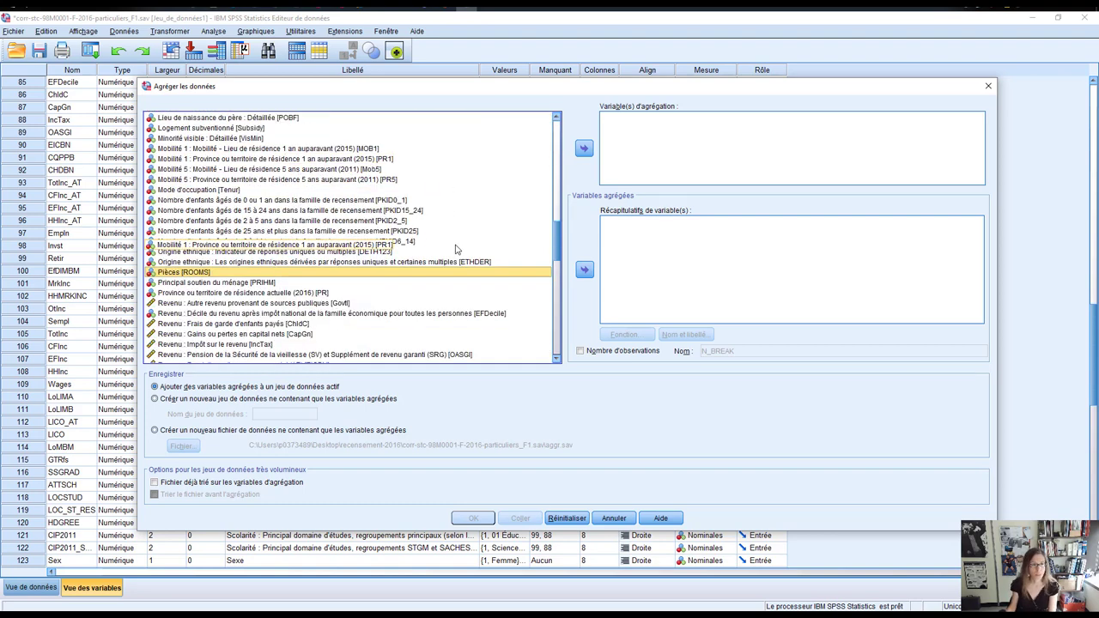
{"action": "left_click", "coordinate": [289, 296]}
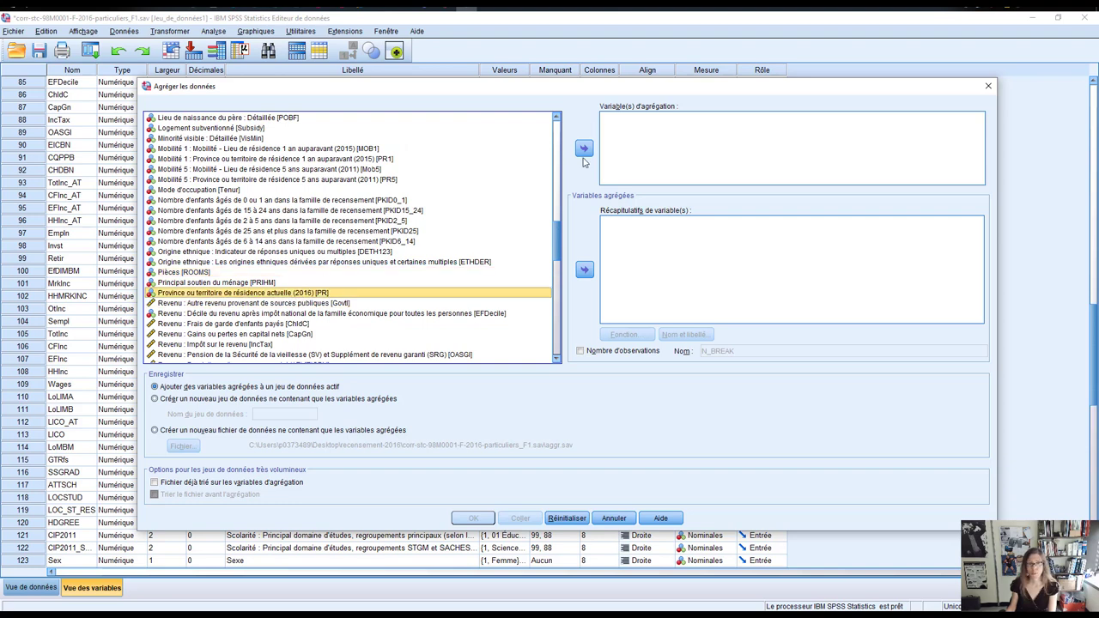
{"action": "left_click", "coordinate": [584, 149]}
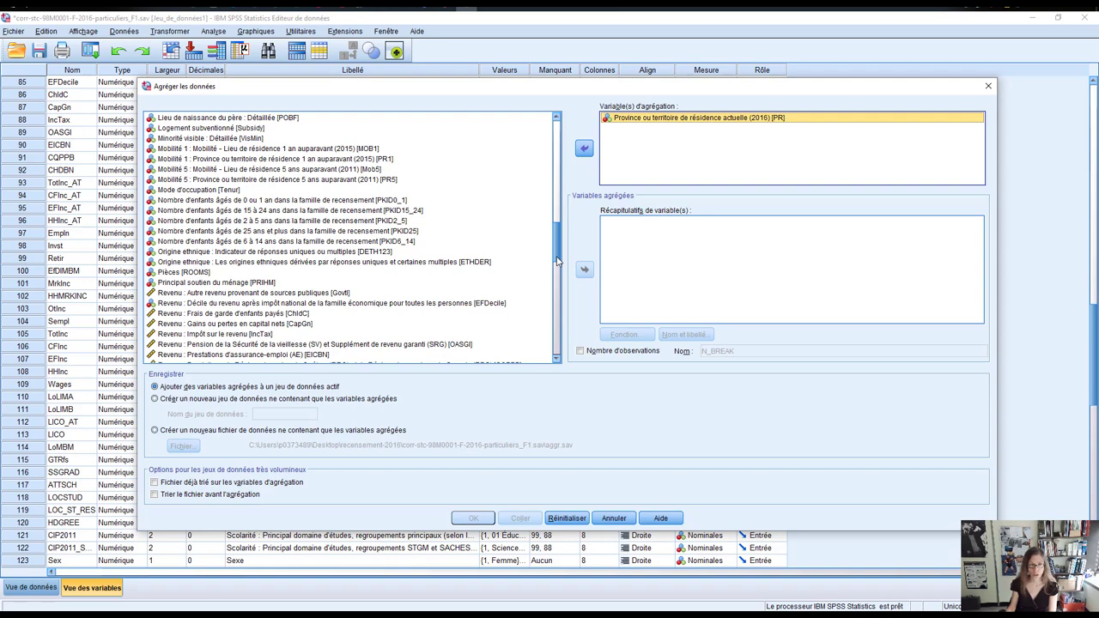
Add employment income [EmpIn] as an aggregated variable and check its summary function, keeping the mean.
{"action": "left_click_drag", "start_coordinate": [557, 260], "coordinate": [559, 292]}
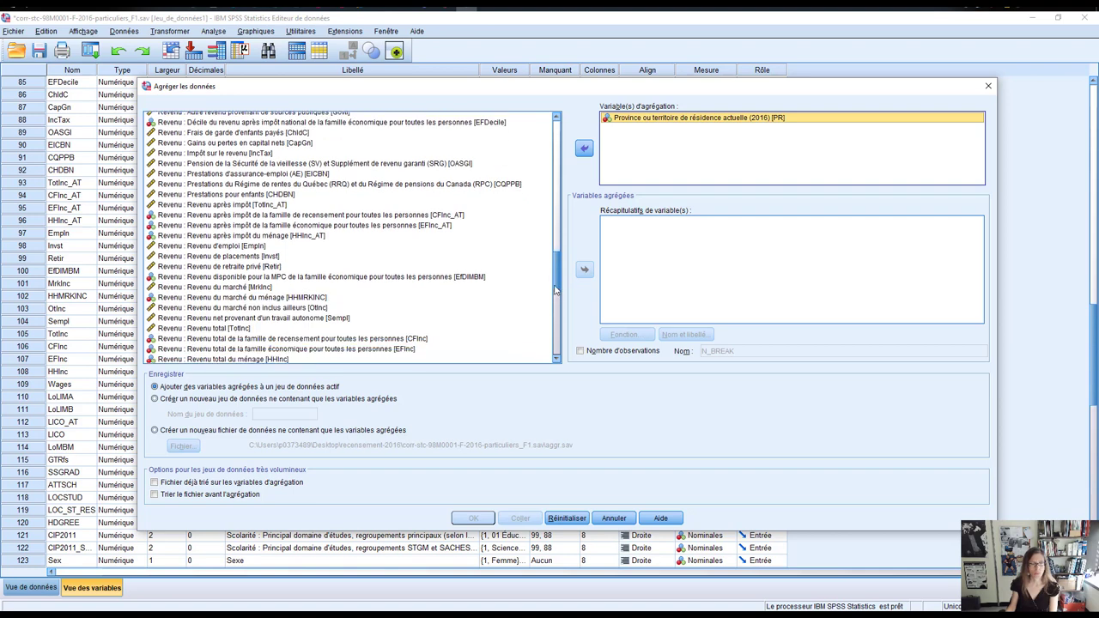
{"action": "left_click", "coordinate": [215, 246]}
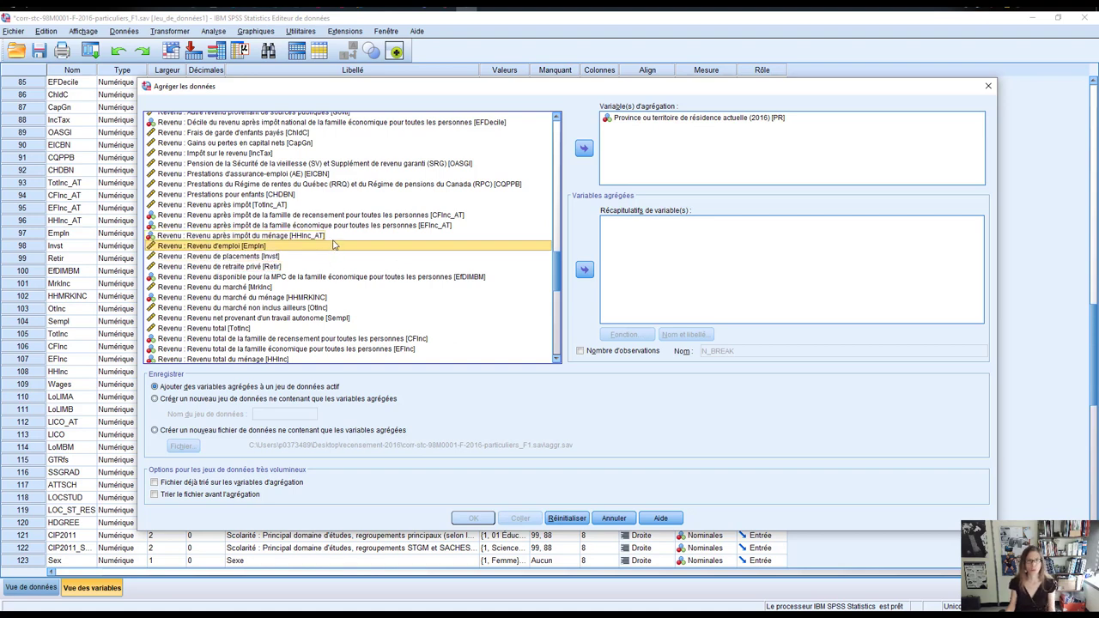
{"action": "left_click", "coordinate": [584, 272]}
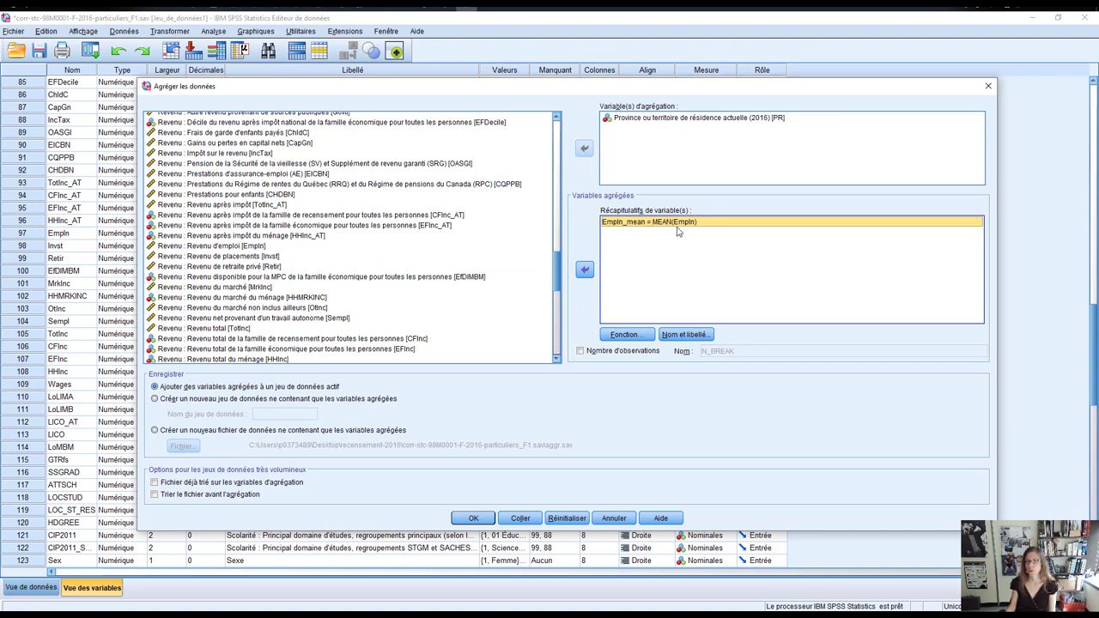
{"action": "left_click", "coordinate": [626, 335]}
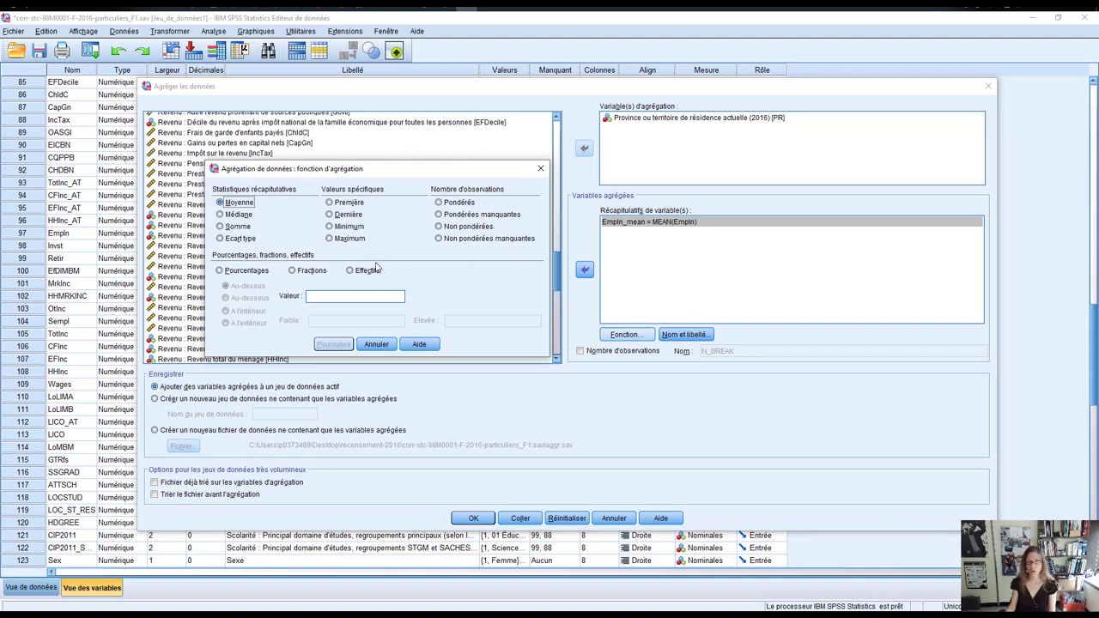
{"action": "left_click", "coordinate": [376, 344]}
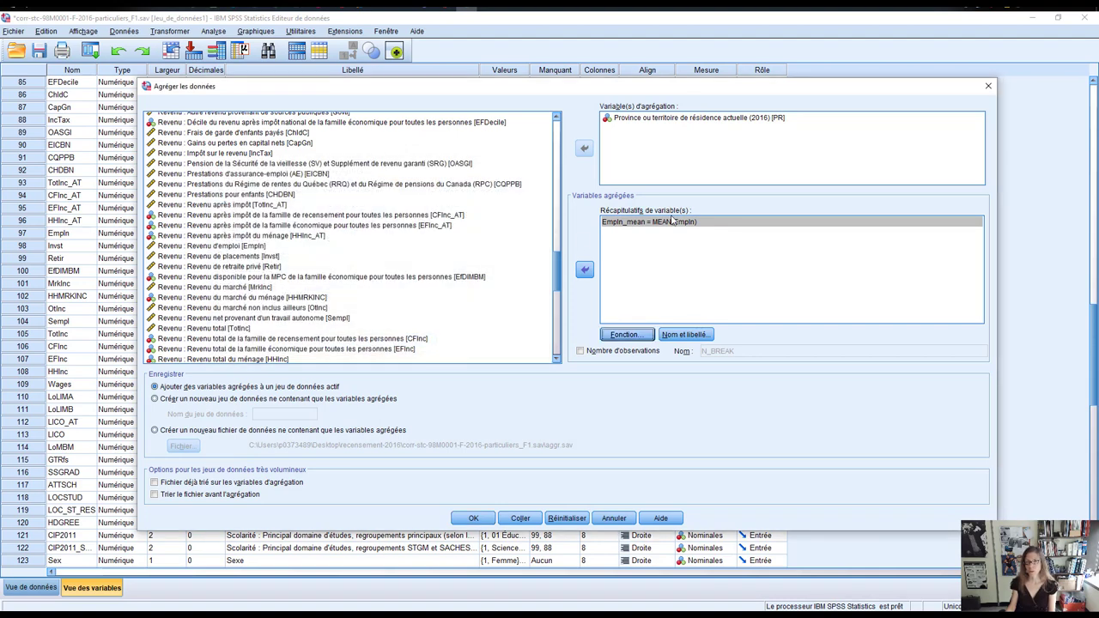
Label the aggregated mean employment income variable "Moyenne revenu d'emploi".
{"action": "left_click", "coordinate": [686, 334]}
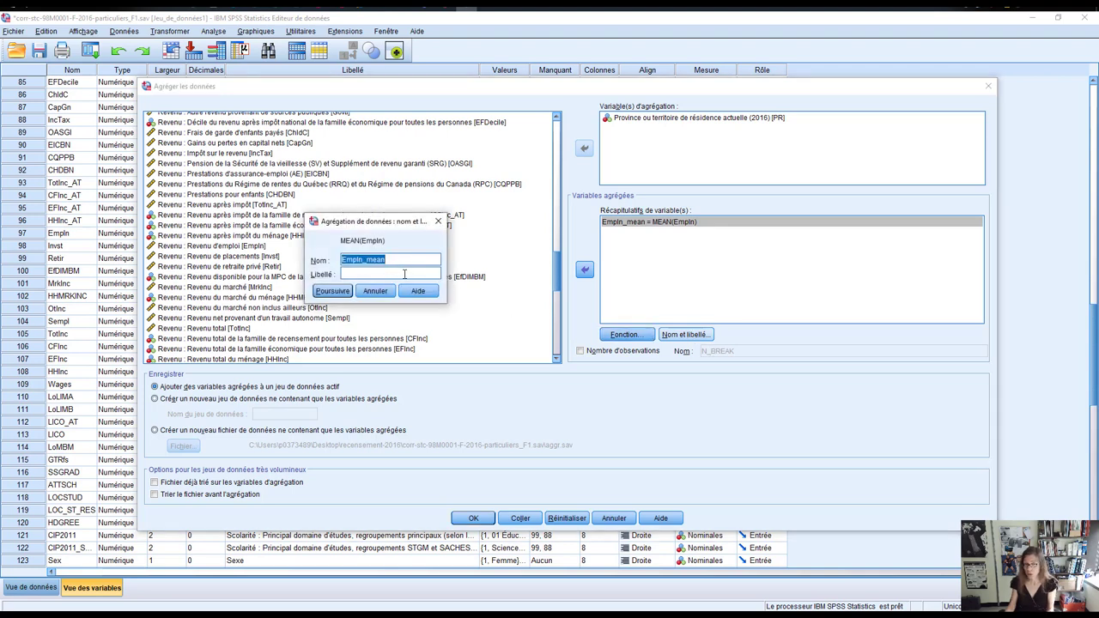
{"action": "left_click", "coordinate": [404, 274]}
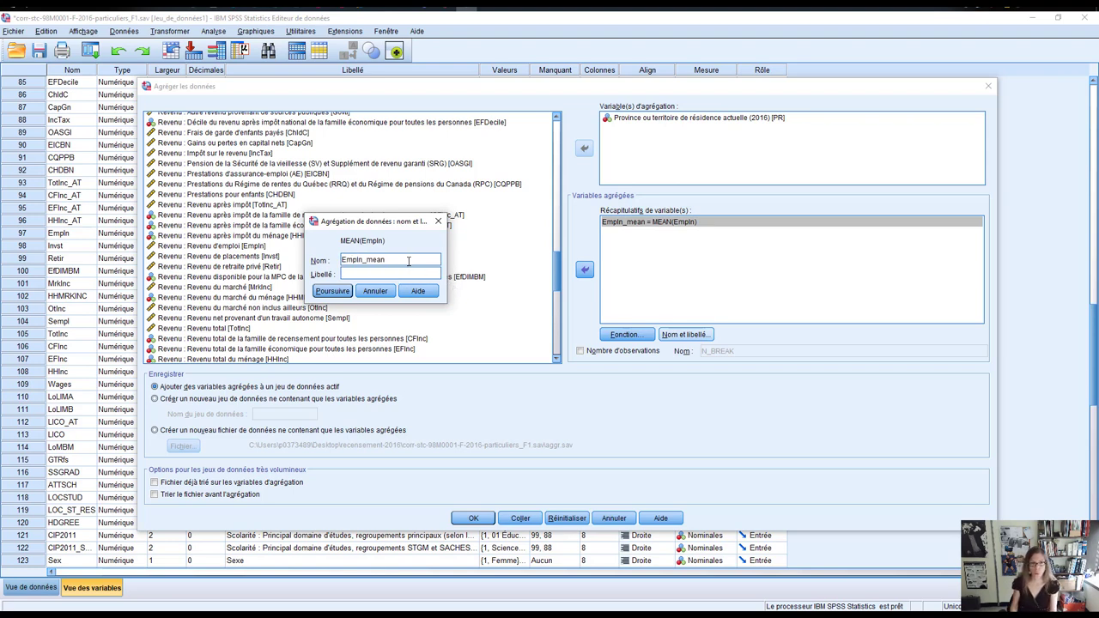
{"action": "type", "text": "N"}
{"action": "key", "text": "BackSpace"}
{"action": "type", "text": "Moyenne revenu d'emploi"}
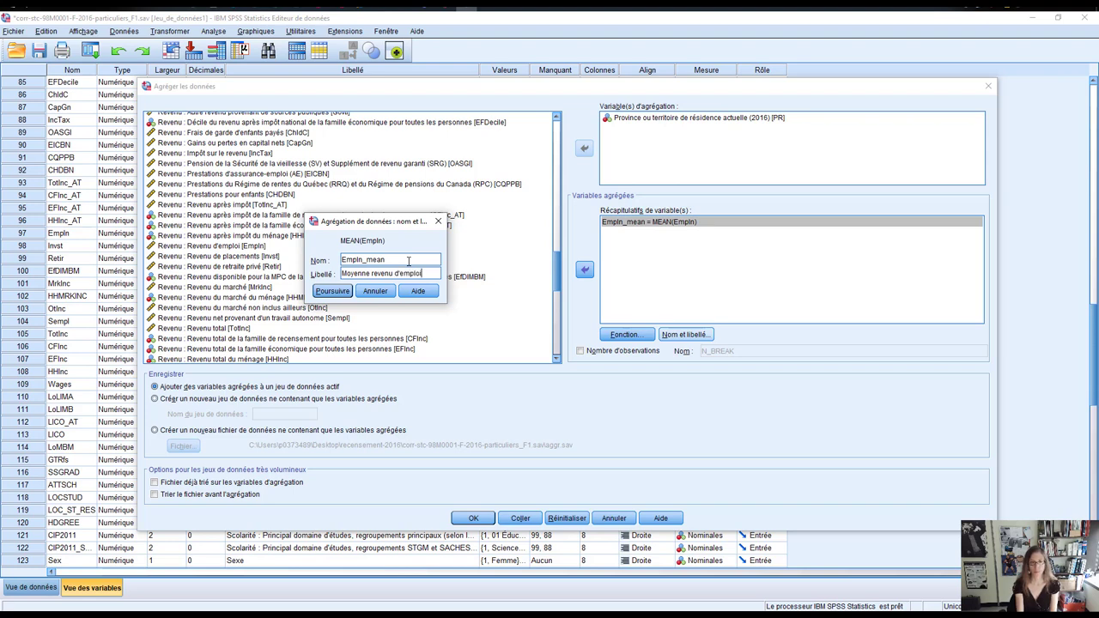
{"action": "left_click", "coordinate": [334, 291]}
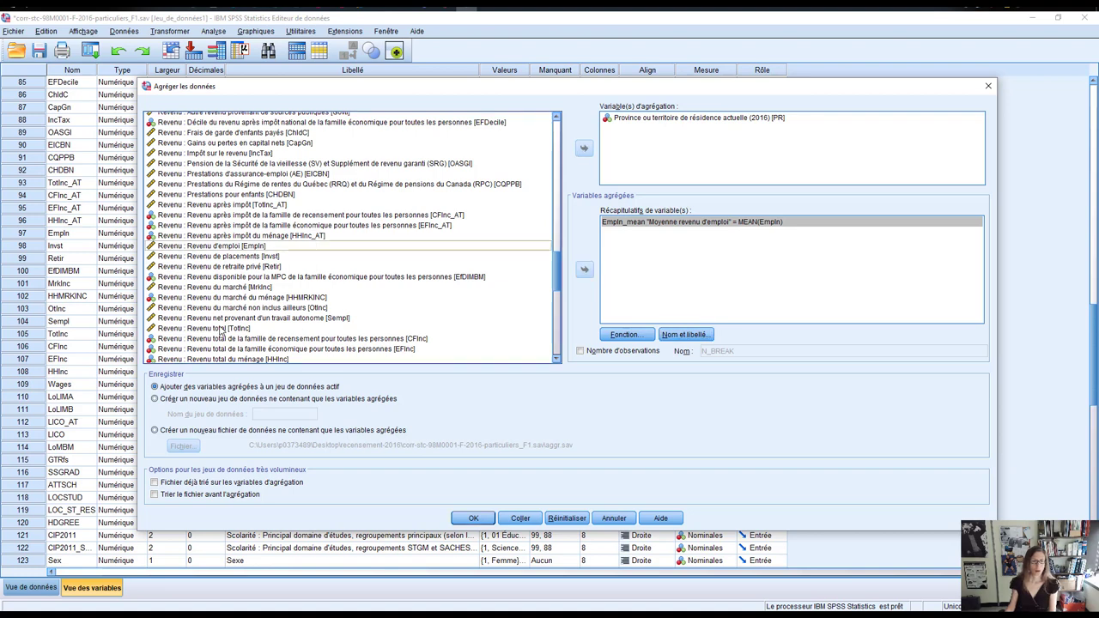
Add total income [TotInc] as an aggregated variable summarised by its median.
{"action": "left_click", "coordinate": [221, 329]}
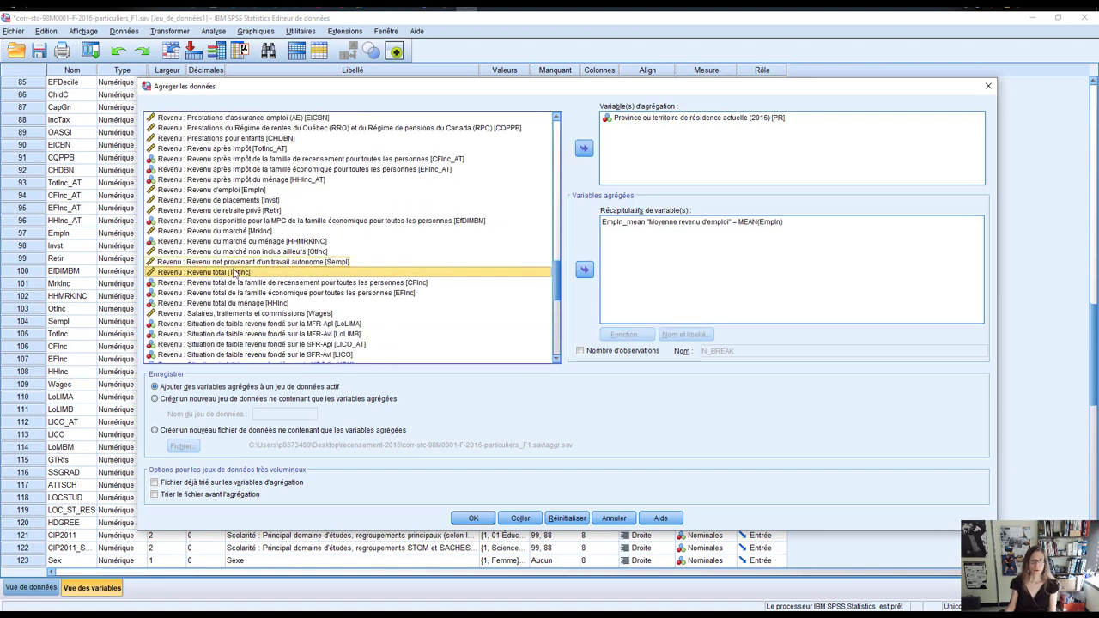
{"action": "left_click", "coordinate": [585, 270]}
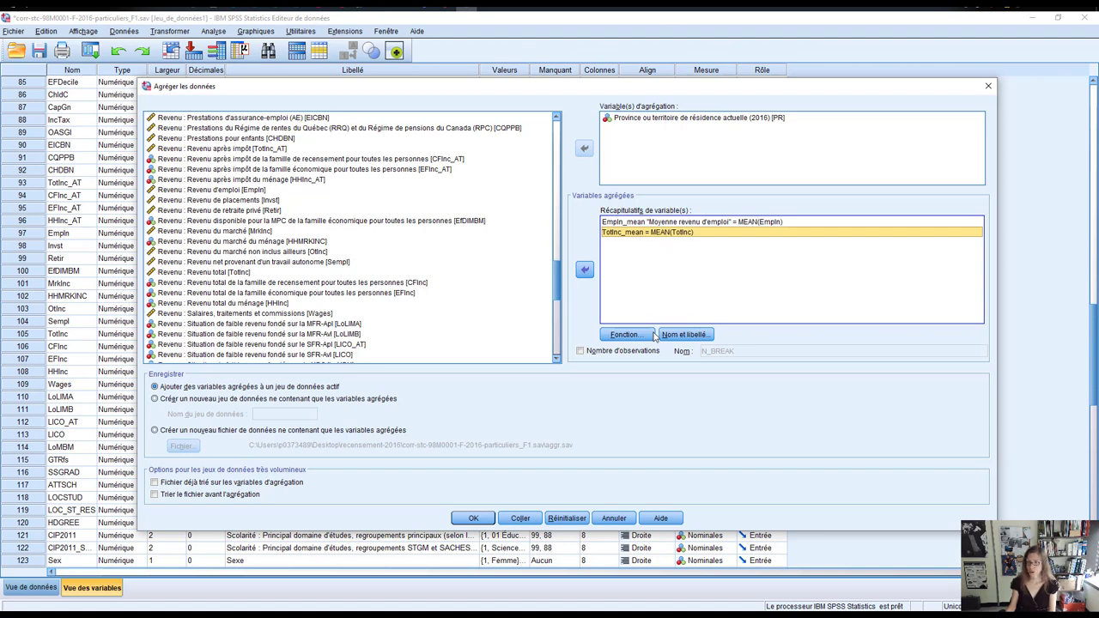
{"action": "left_click", "coordinate": [627, 334]}
{"action": "left_click", "coordinate": [231, 215]}
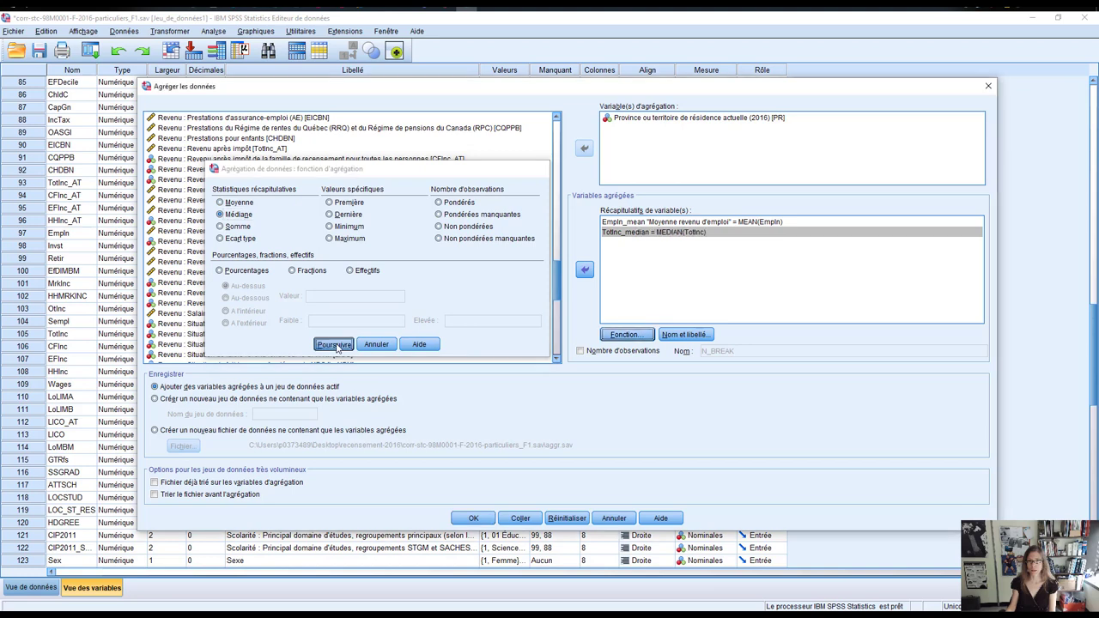
{"action": "left_click", "coordinate": [334, 345]}
Label the aggregated median total income variable "Médiane revenu total".
{"action": "left_click", "coordinate": [679, 335]}
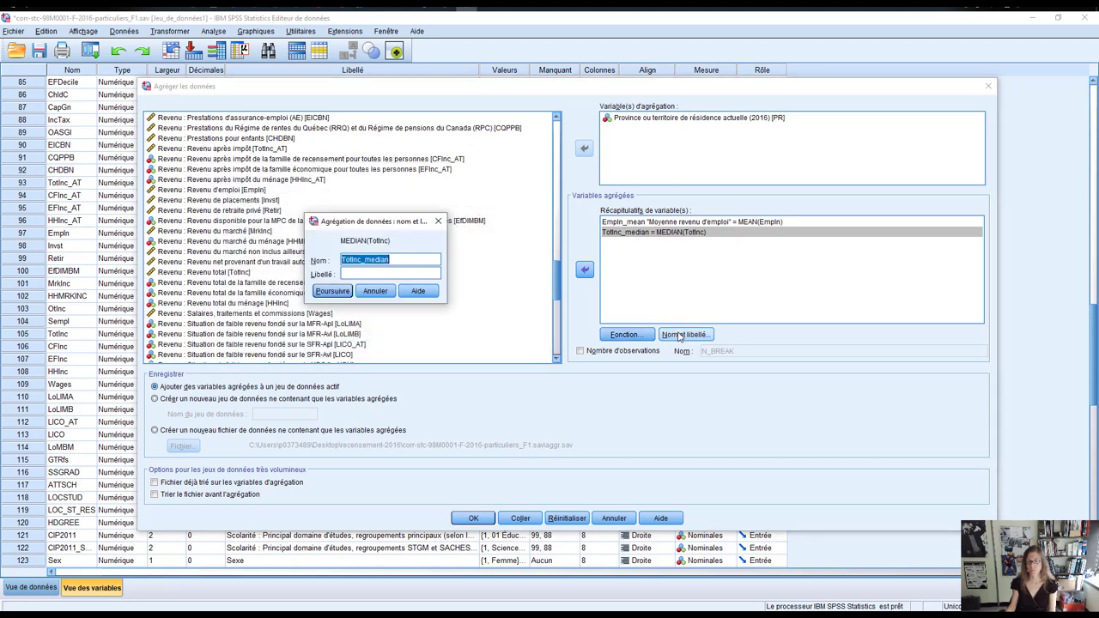
{"action": "left_click", "coordinate": [365, 273]}
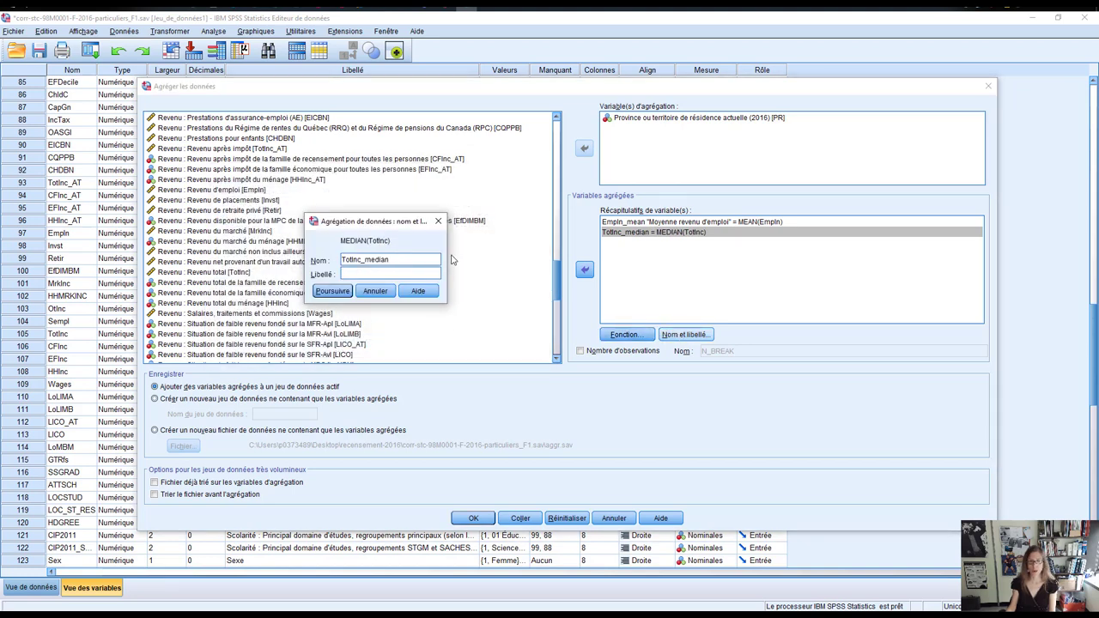
{"action": "type", "text": "Médiane revenu total"}
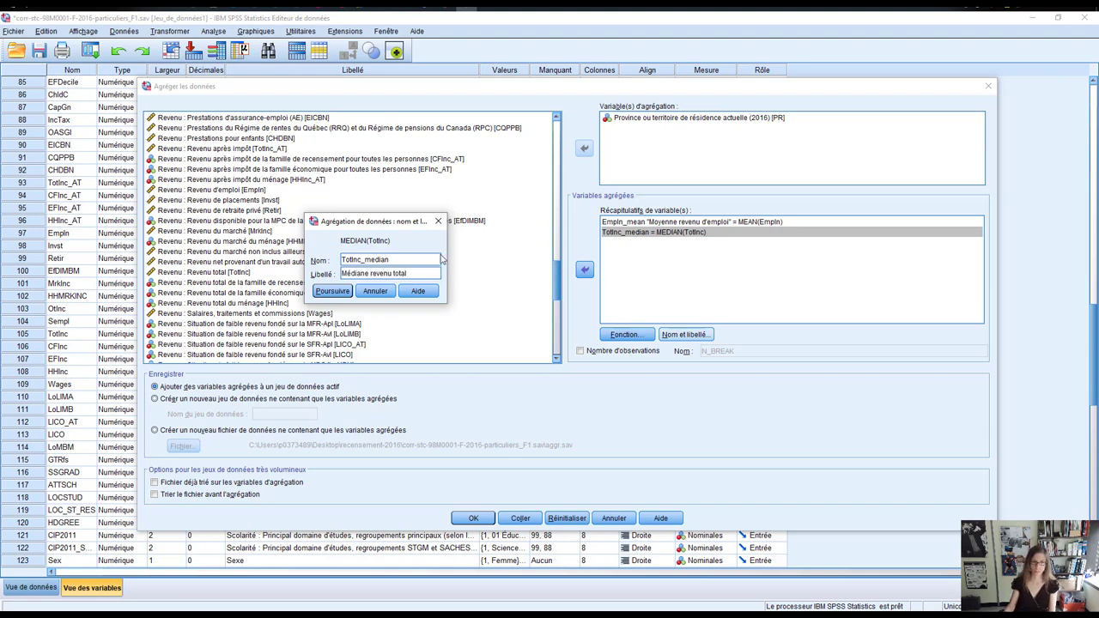
{"action": "left_click", "coordinate": [333, 292]}
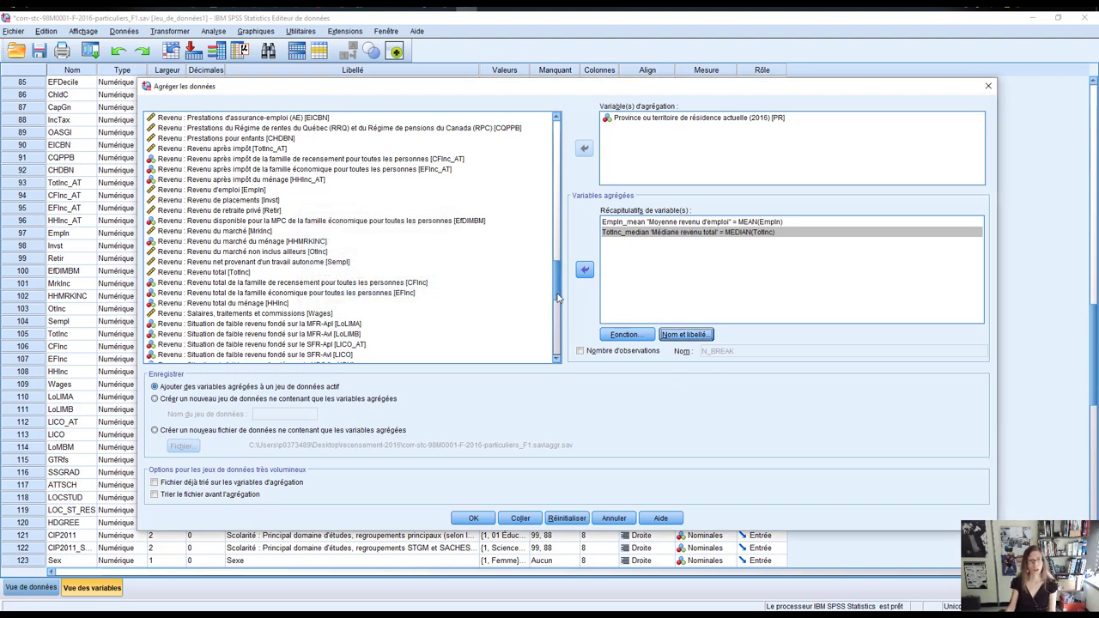
Add immigrant status [IMMSTAT] to the aggregated variables.
{"action": "scroll", "coordinate": [557, 297], "scroll_direction": "up", "scroll_amount": 7}
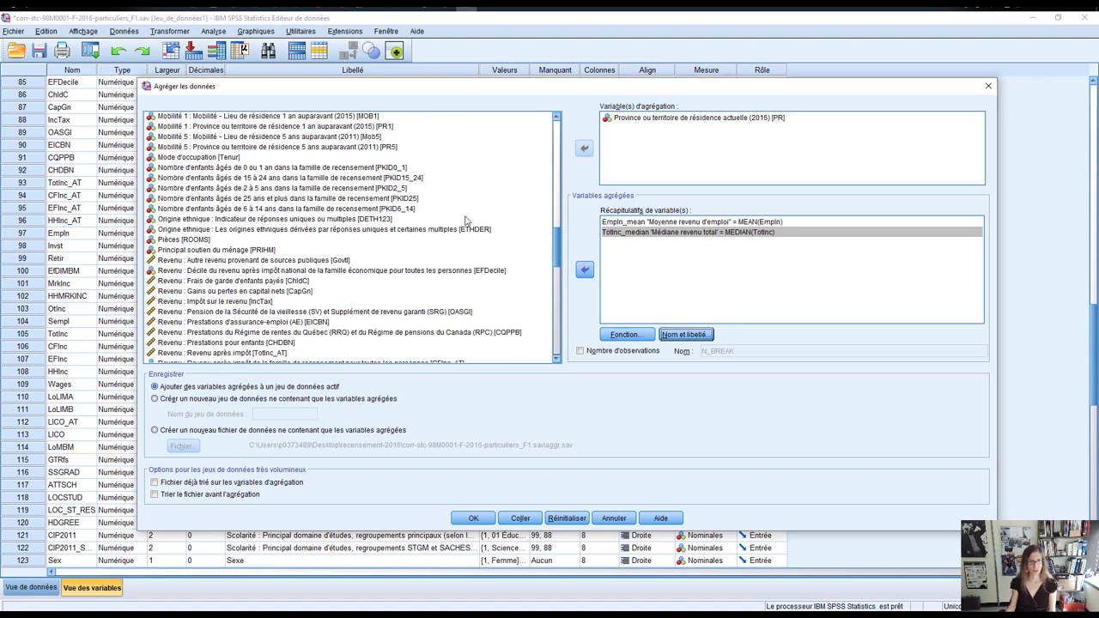
{"action": "left_click", "coordinate": [414, 187]}
{"action": "key", "text": "Home"}
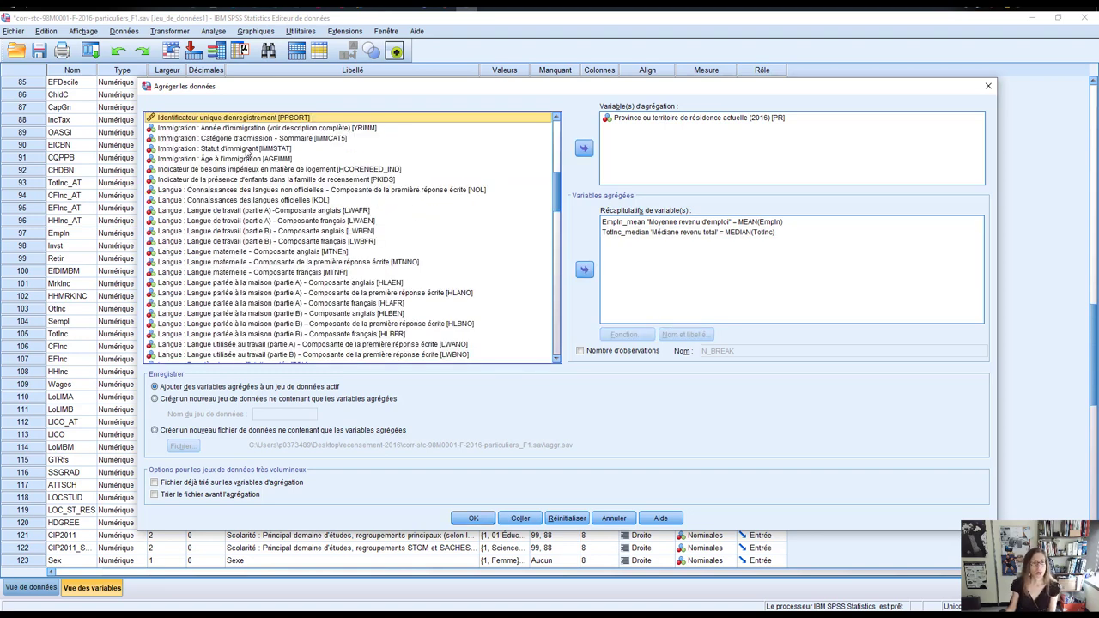
{"action": "left_click", "coordinate": [248, 148]}
{"action": "left_click", "coordinate": [584, 270]}
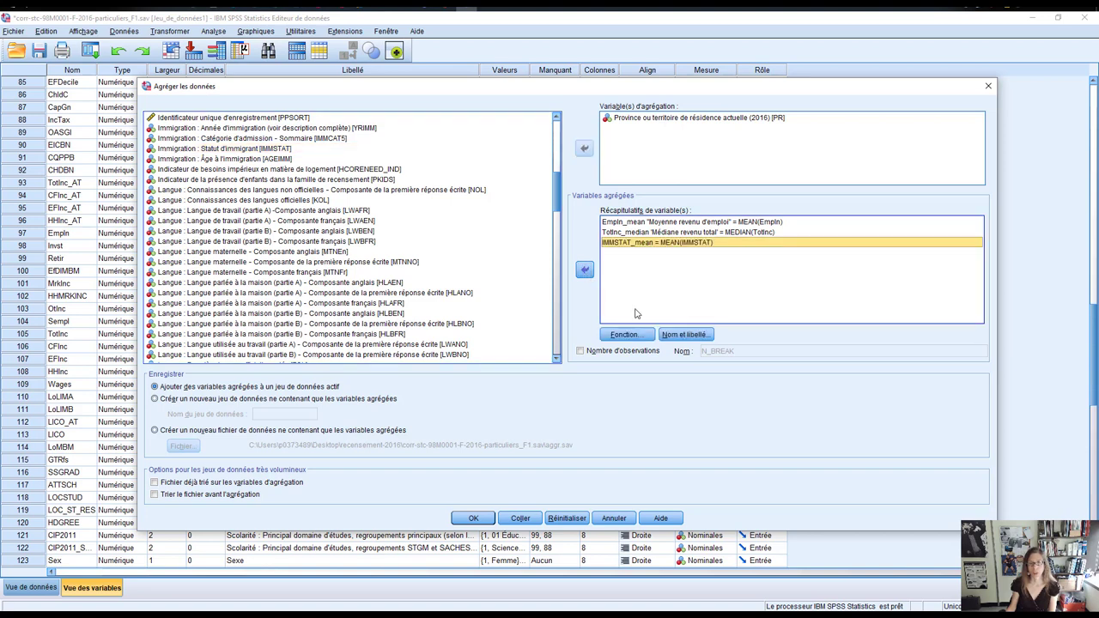
Summarise the aggregated immigrant status variable as the percentage of cases inside the range 2 to 2.
{"action": "left_click", "coordinate": [644, 338]}
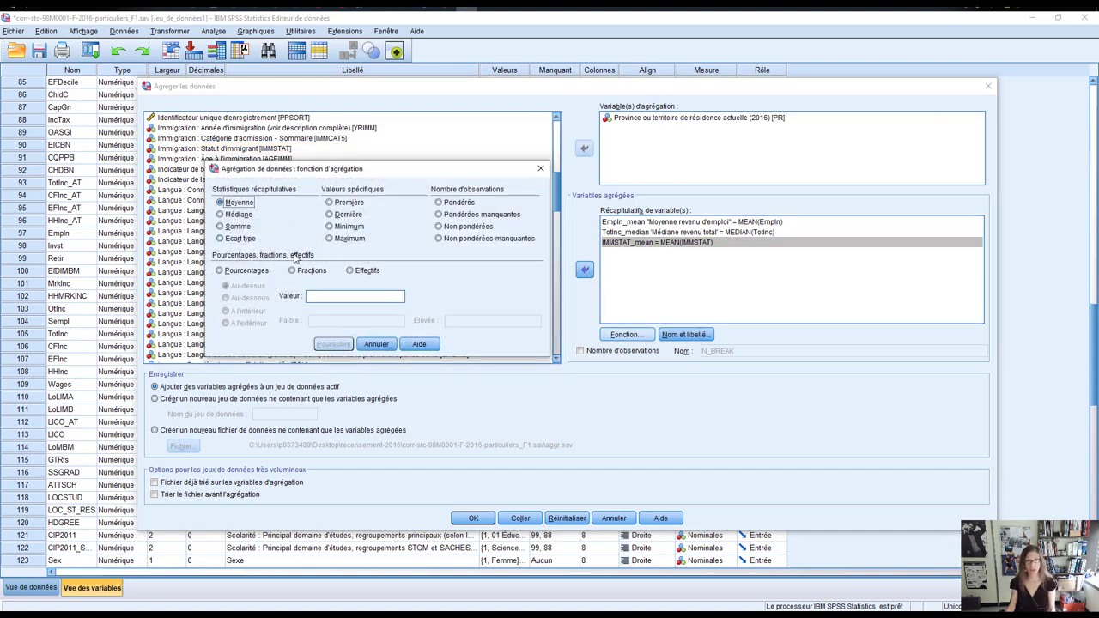
{"action": "left_click", "coordinate": [220, 272]}
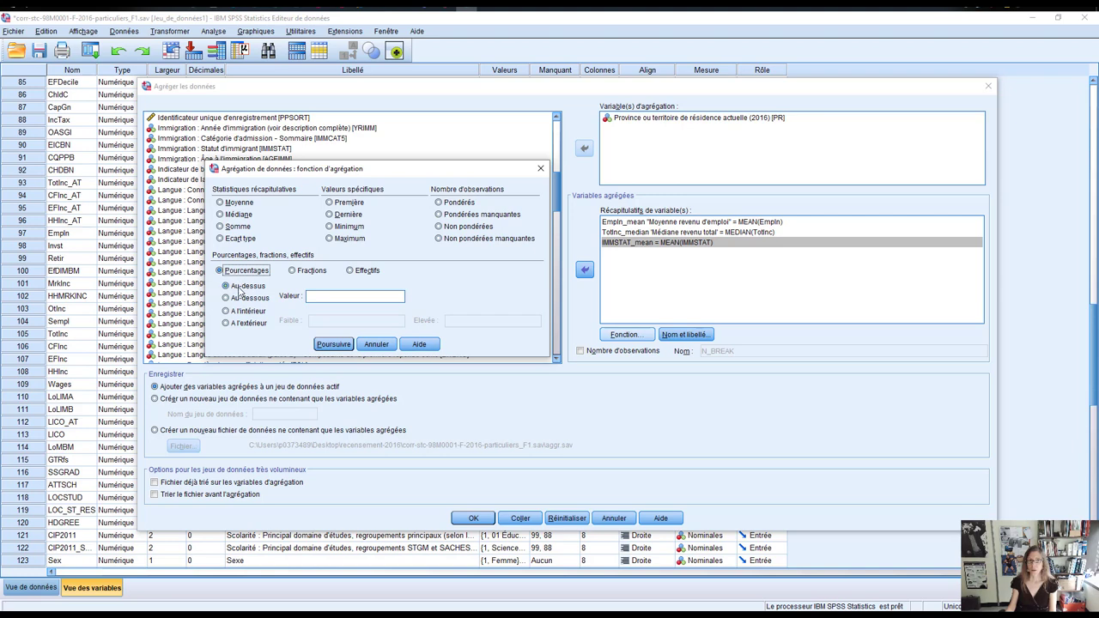
{"action": "left_click", "coordinate": [322, 298]}
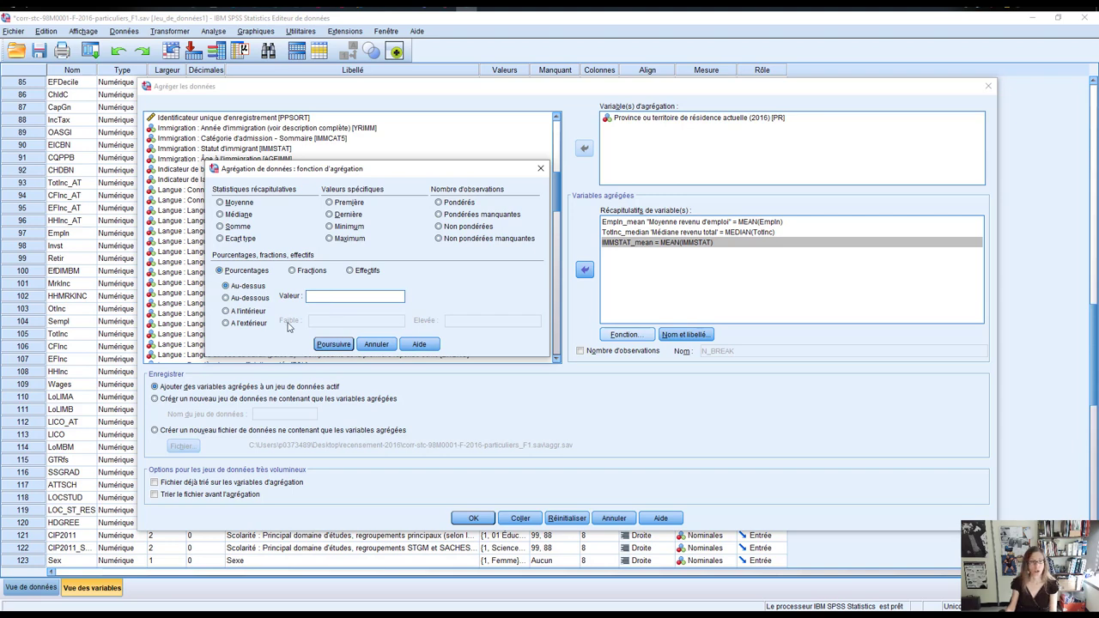
{"action": "left_click", "coordinate": [243, 310]}
{"action": "left_click", "coordinate": [327, 320]}
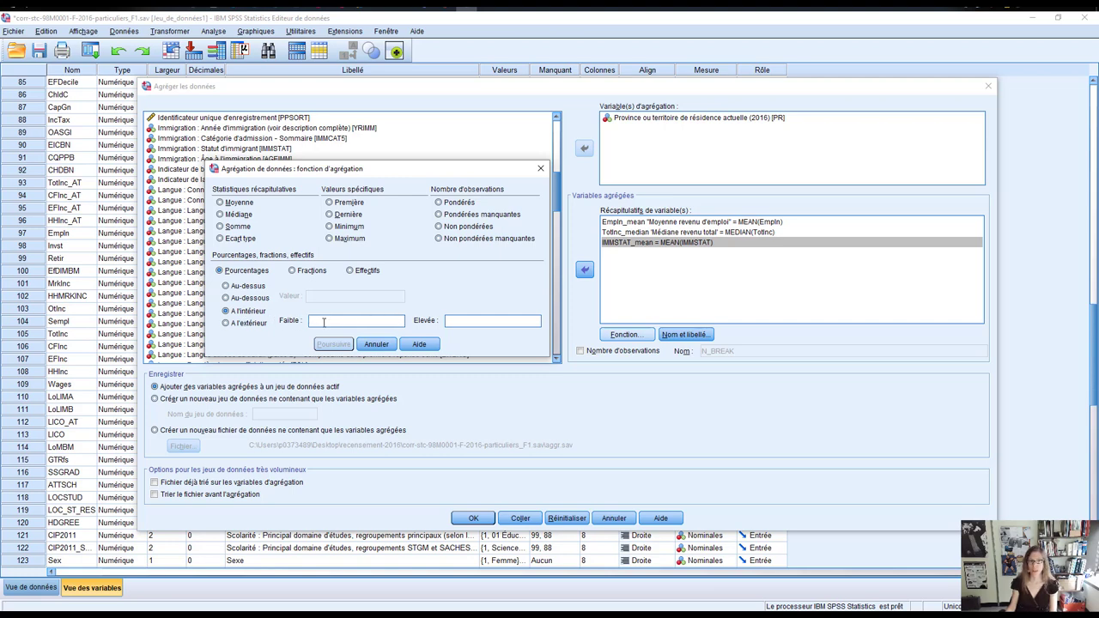
{"action": "type", "text": "2"}
{"action": "left_click", "coordinate": [458, 321]}
{"action": "type", "text": "2"}
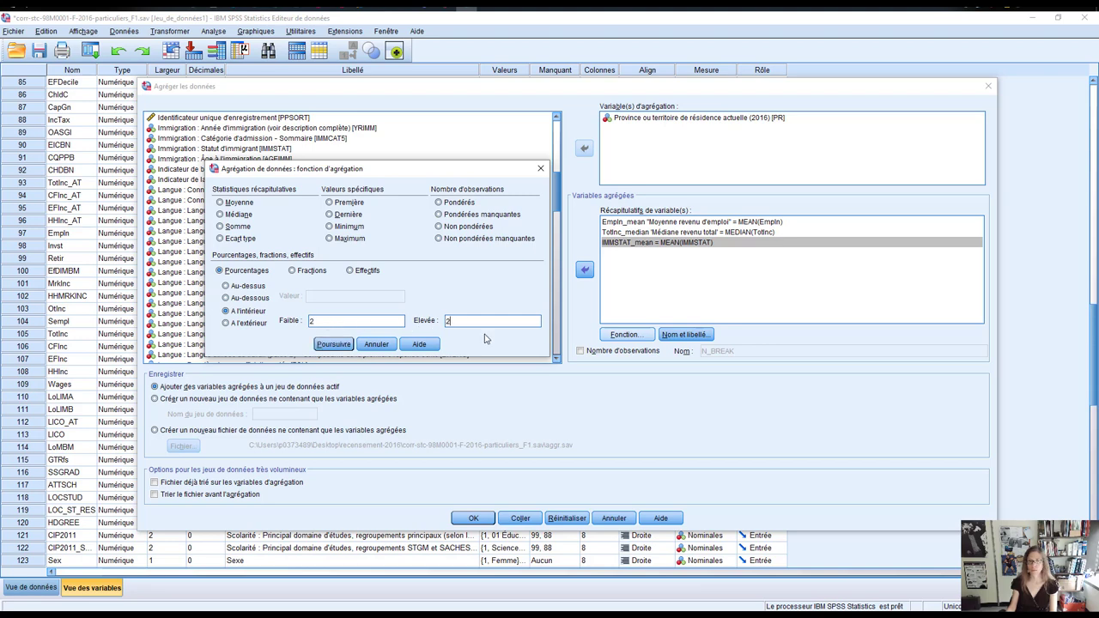
{"action": "left_click", "coordinate": [330, 347]}
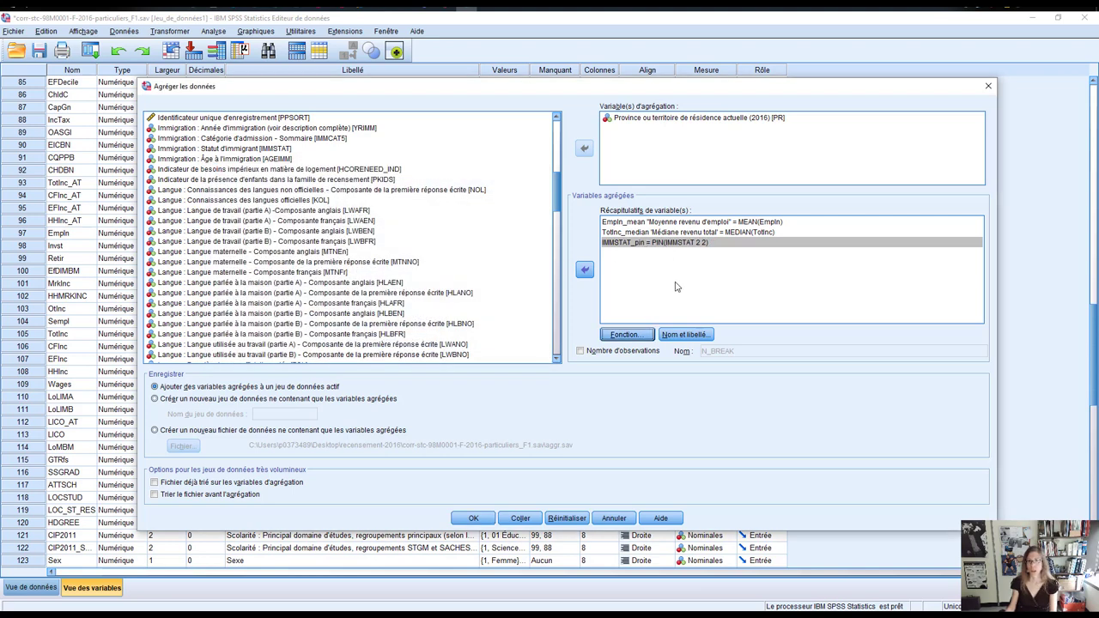
Label the aggregated immigrant status variable "Pourcentage immigrants".
{"action": "left_click", "coordinate": [687, 335]}
{"action": "left_click", "coordinate": [408, 273]}
{"action": "type", "text": "Po"}
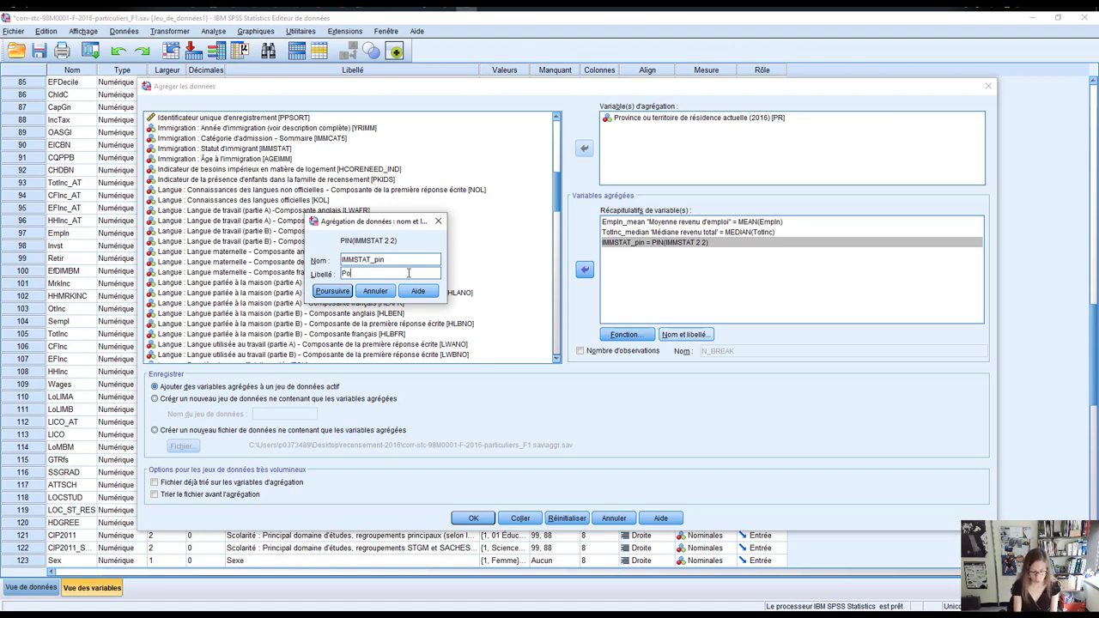
{"action": "type", "text": "urcentage"}
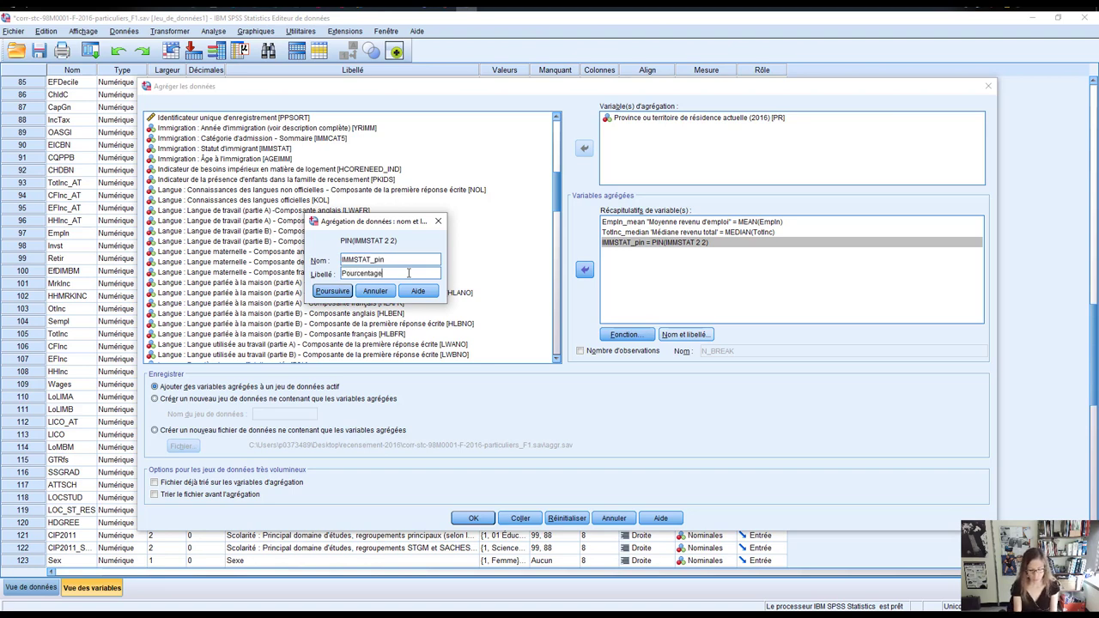
{"action": "type", "text": " imm"}
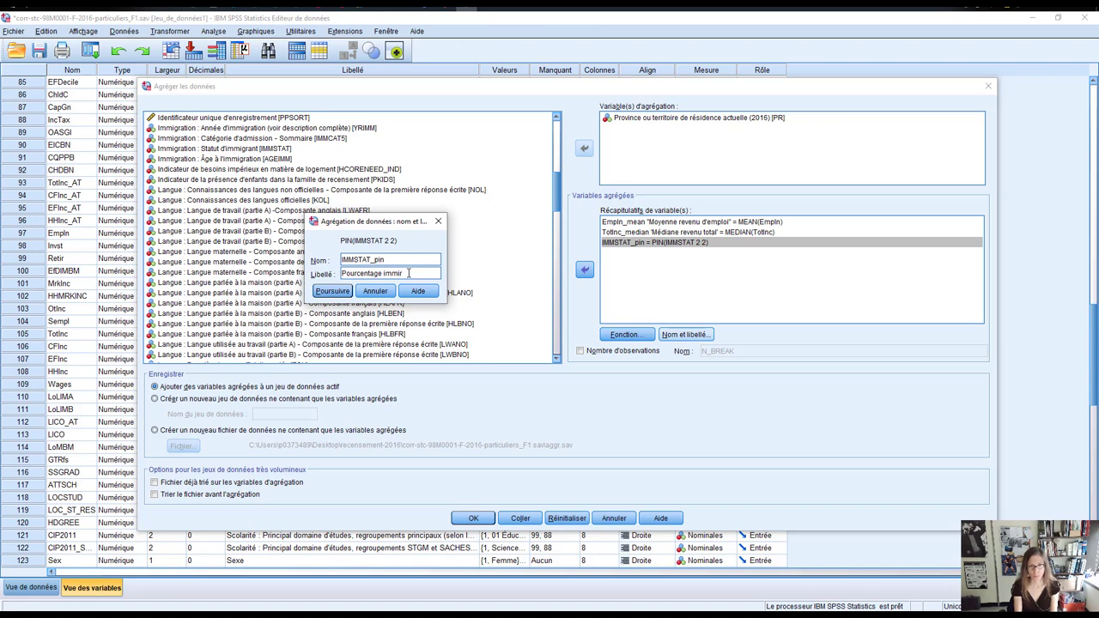
{"action": "type", "text": "igrants"}
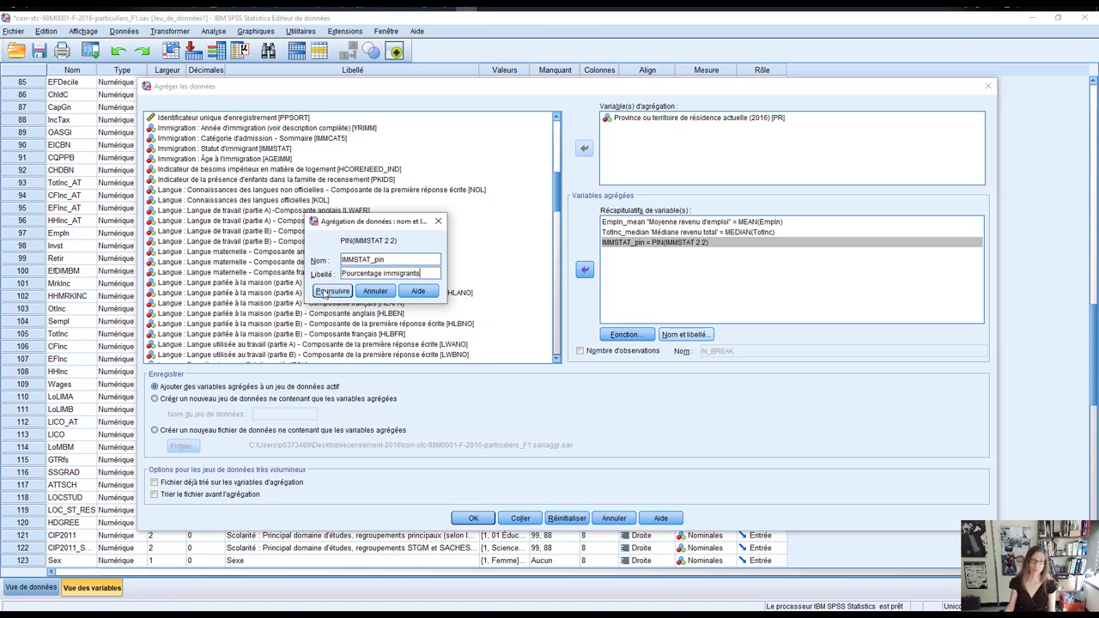
{"action": "left_click", "coordinate": [324, 293]}
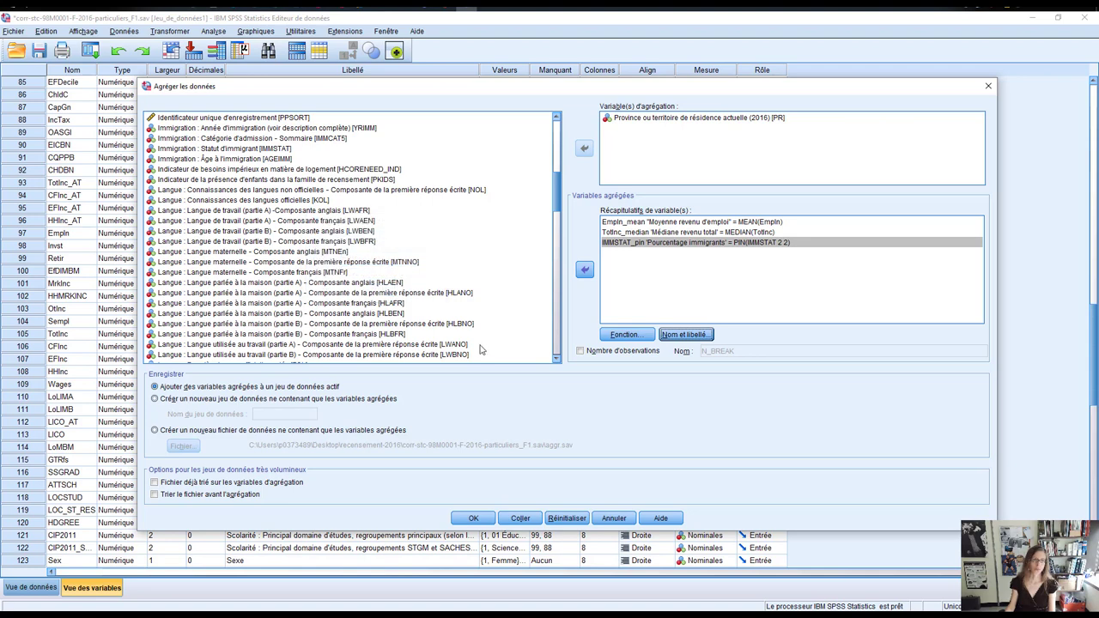
Add the MPC-based low-income status [LoMBM] to the aggregated variables.
{"action": "scroll", "coordinate": [481, 349], "scroll_direction": "down", "scroll_amount": 10}
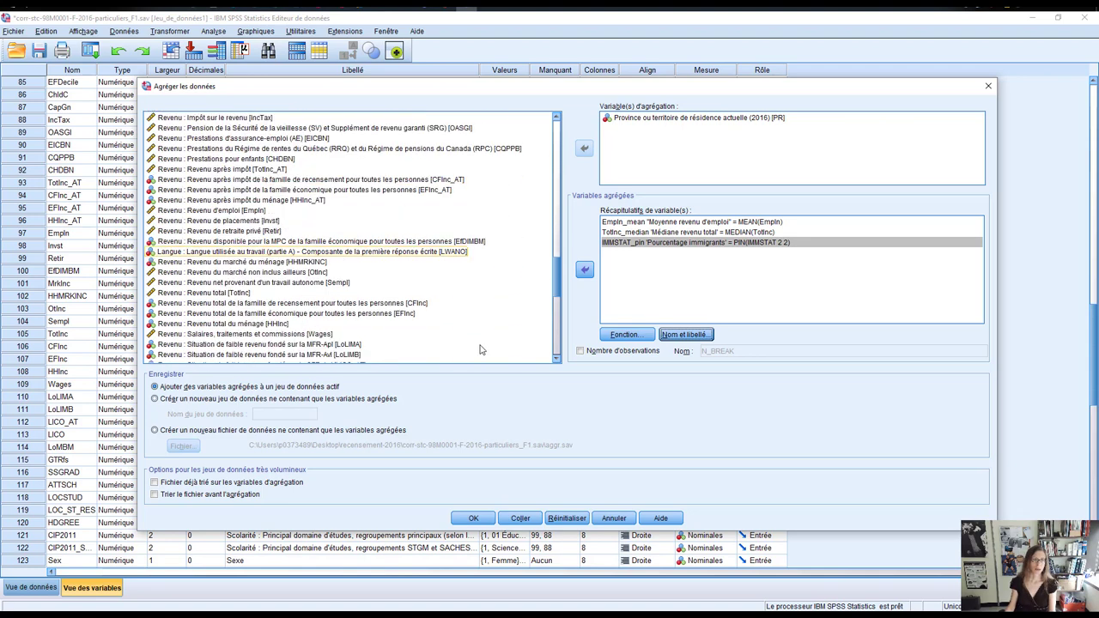
{"action": "left_click", "coordinate": [283, 314]}
{"action": "scroll", "coordinate": [283, 315], "scroll_direction": "down", "scroll_amount": 2}
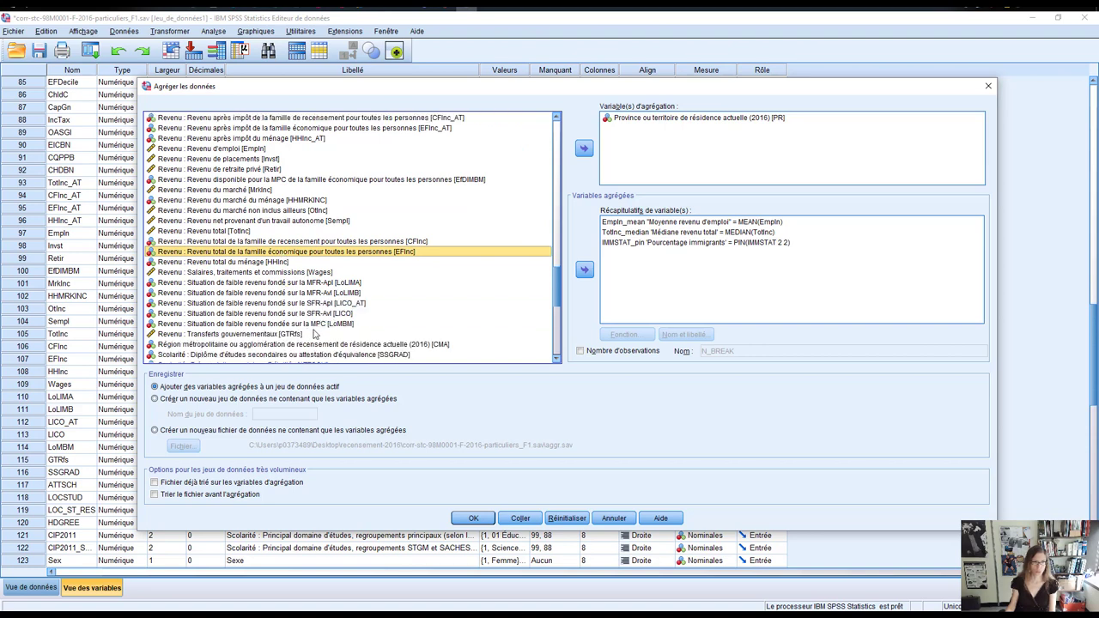
{"action": "left_click", "coordinate": [311, 326]}
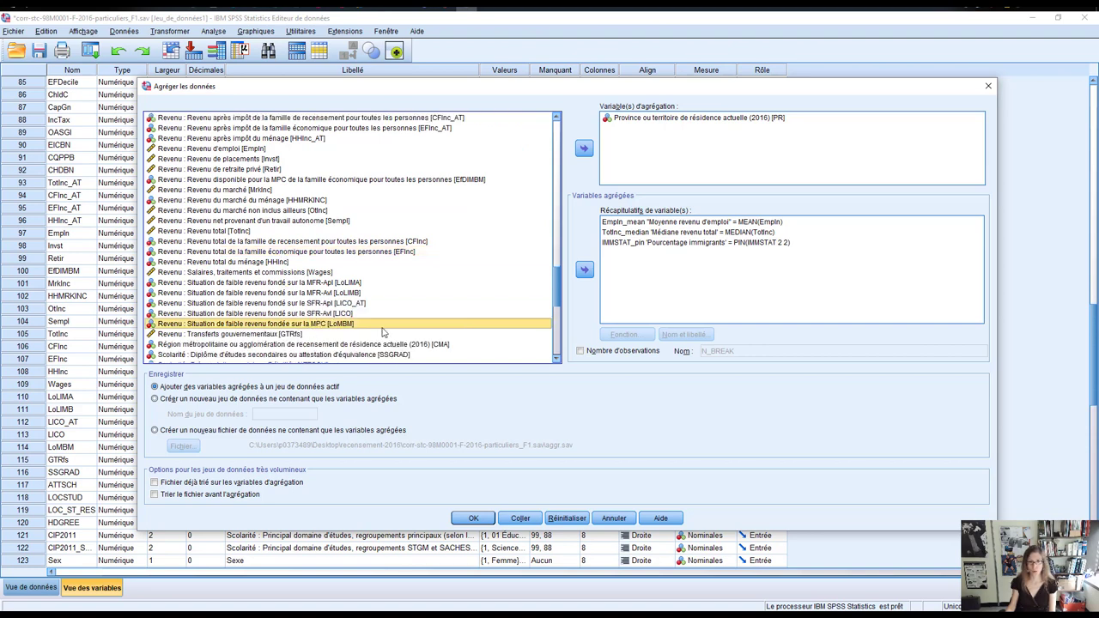
{"action": "left_click", "coordinate": [584, 269]}
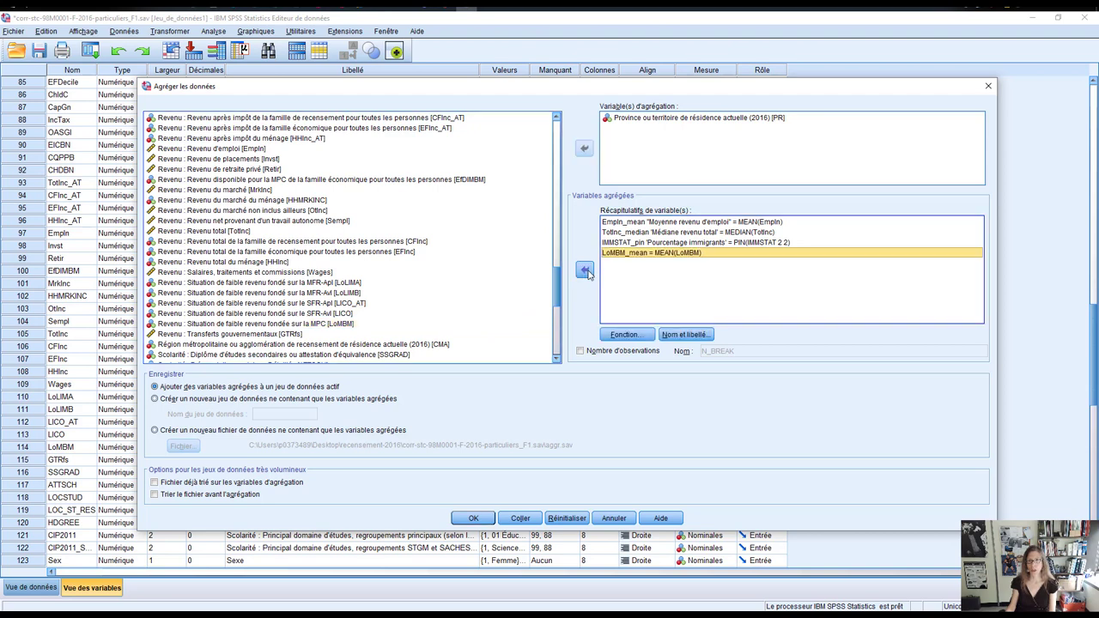
Summarise the aggregated low-income status variable as the percentage of cases inside the range 2 to 2.
{"action": "left_click", "coordinate": [624, 335]}
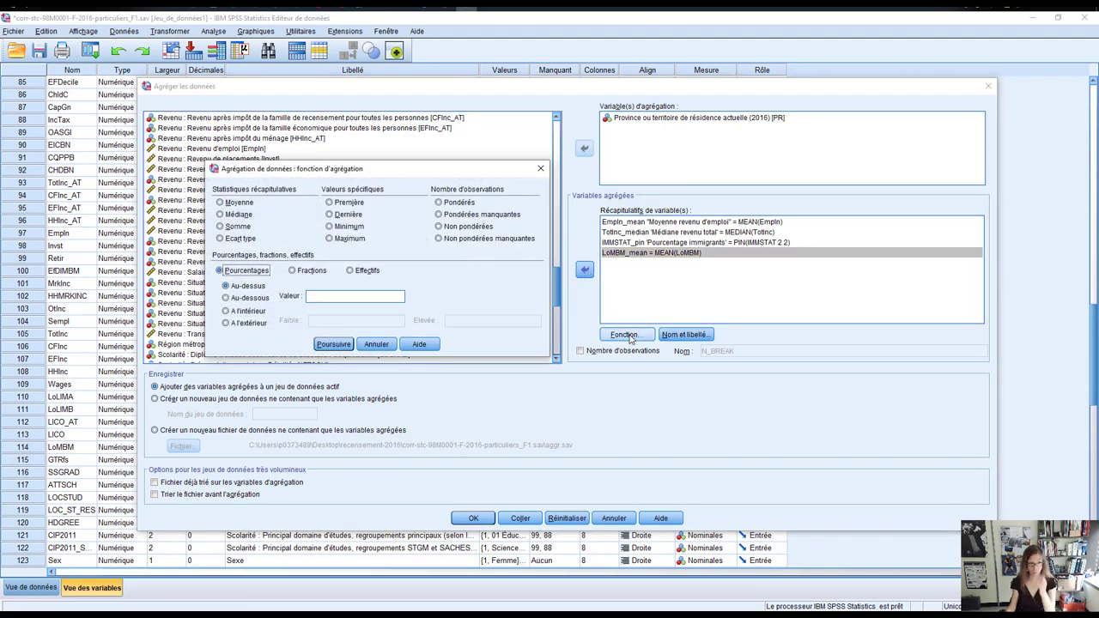
{"action": "left_click", "coordinate": [253, 312]}
{"action": "left_click", "coordinate": [323, 321]}
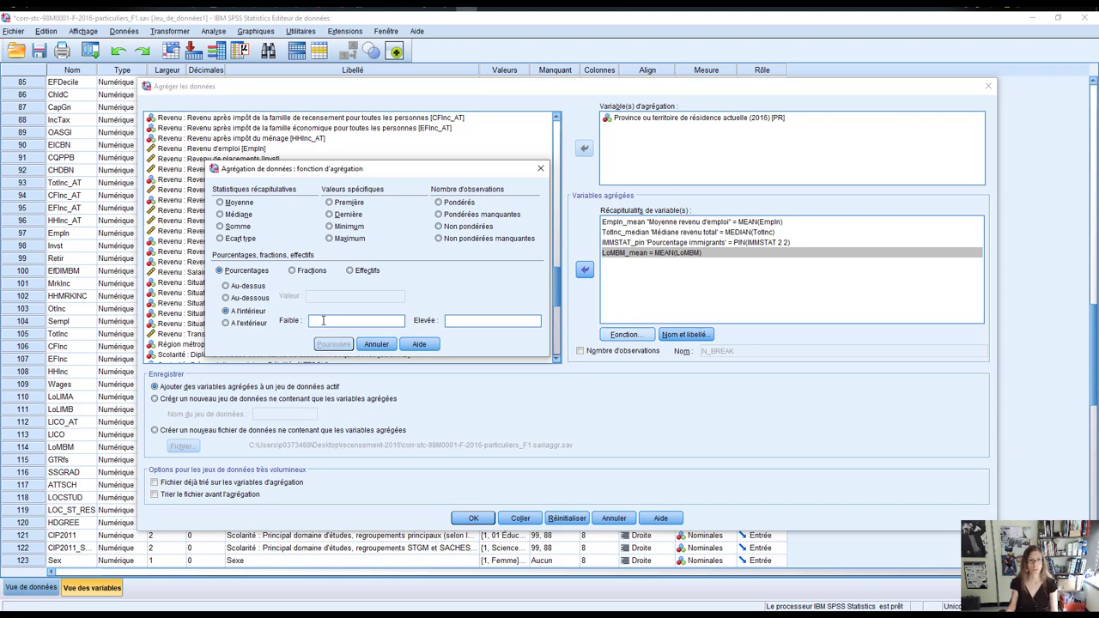
{"action": "type", "text": "2"}
{"action": "left_click", "coordinate": [477, 323]}
{"action": "type", "text": "2"}
{"action": "left_click", "coordinate": [330, 347]}
Label the aggregated low-income status variable "Pourcentage faible revenu".
{"action": "left_click", "coordinate": [684, 335]}
{"action": "left_click", "coordinate": [353, 273]}
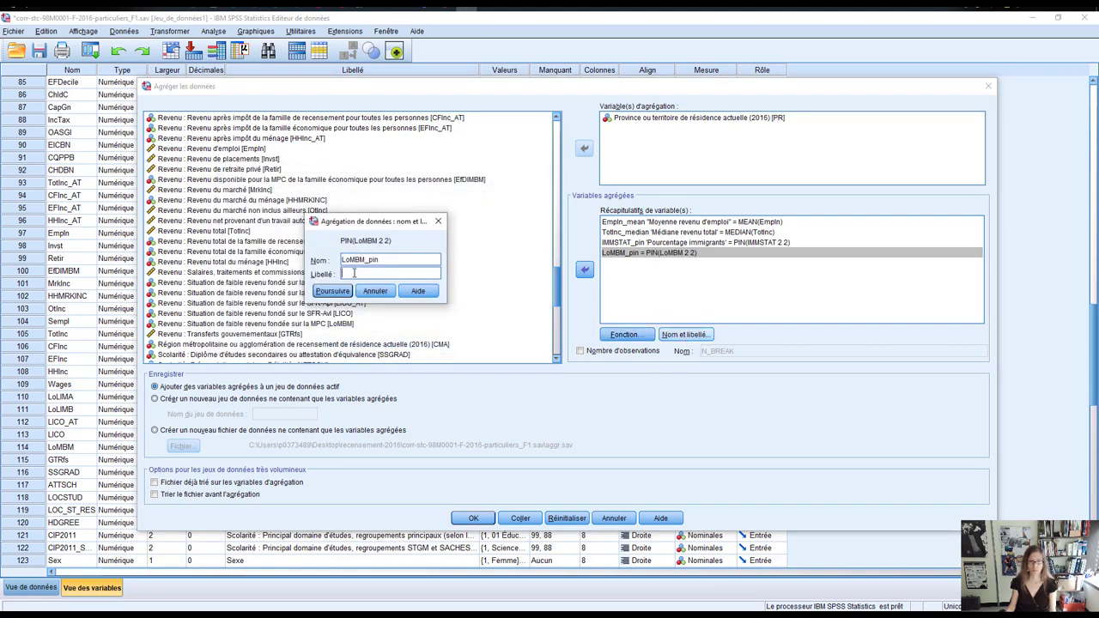
{"action": "type", "text": "Pourcentage faible revenu"}
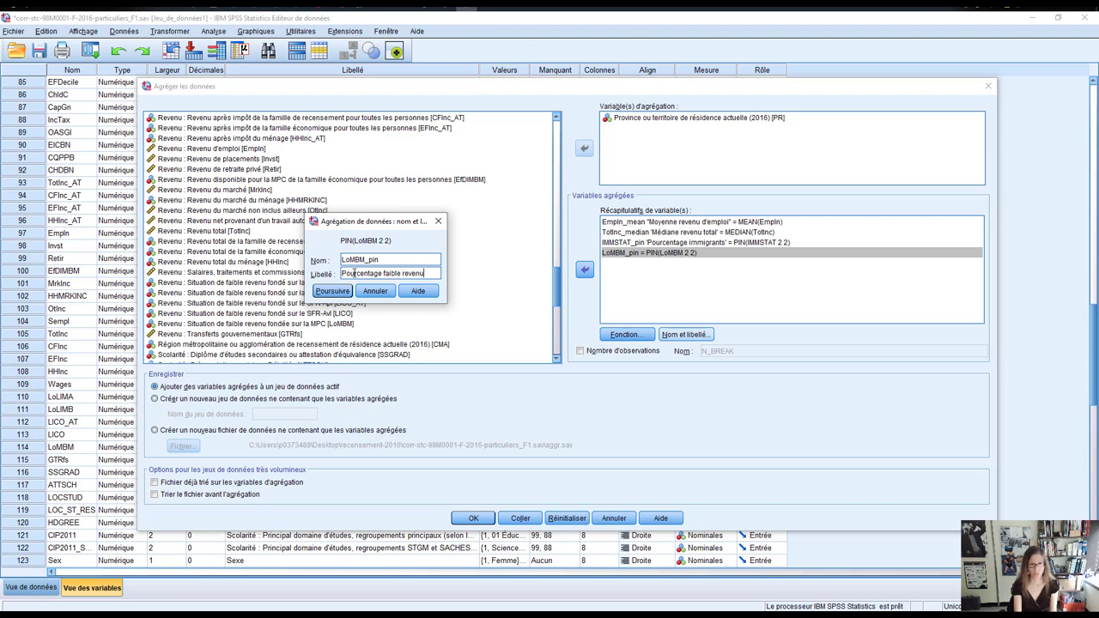
{"action": "left_click", "coordinate": [332, 291]}
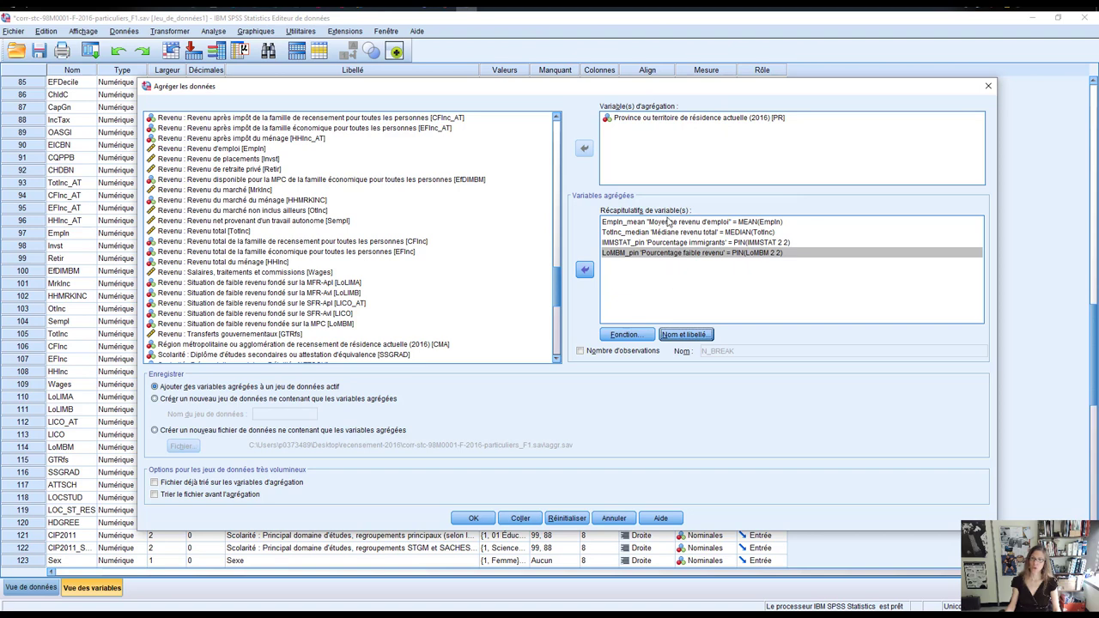
Save the aggregated variables to a new dataset named "provinces" and have the file sorted before aggregation.
{"action": "left_click", "coordinate": [187, 389]}
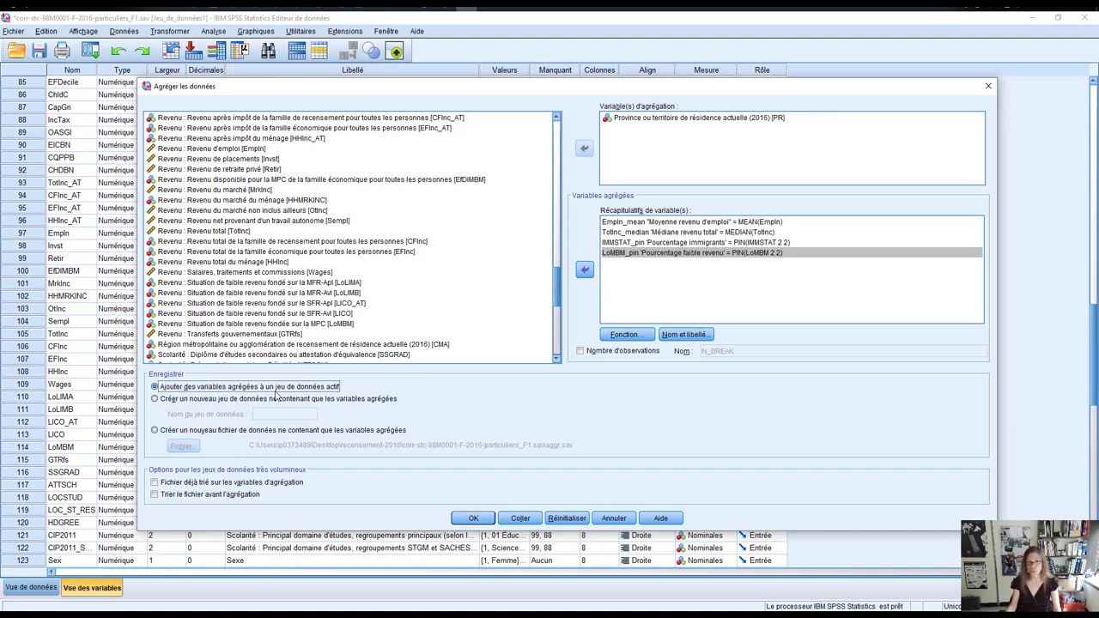
{"action": "left_click", "coordinate": [196, 401]}
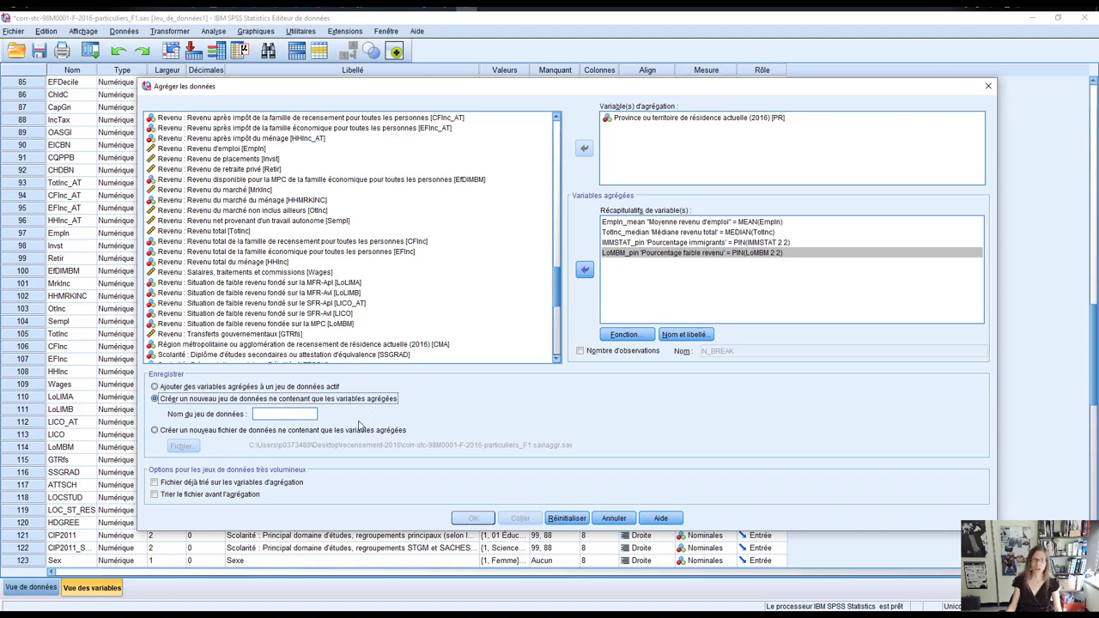
{"action": "left_click", "coordinate": [276, 414]}
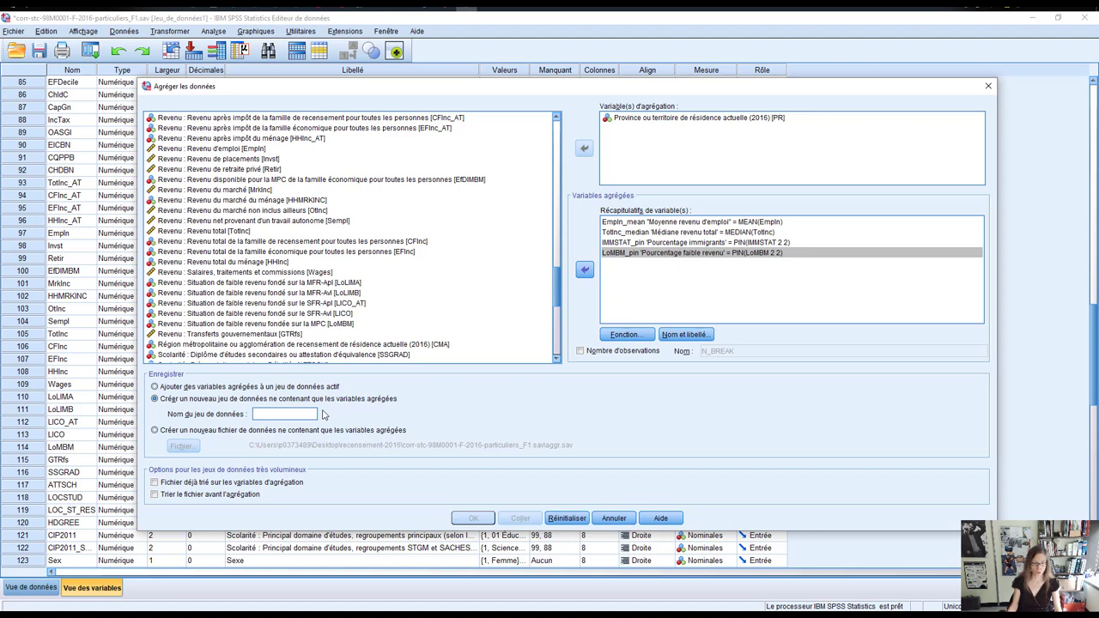
{"action": "type", "text": "provinces"}
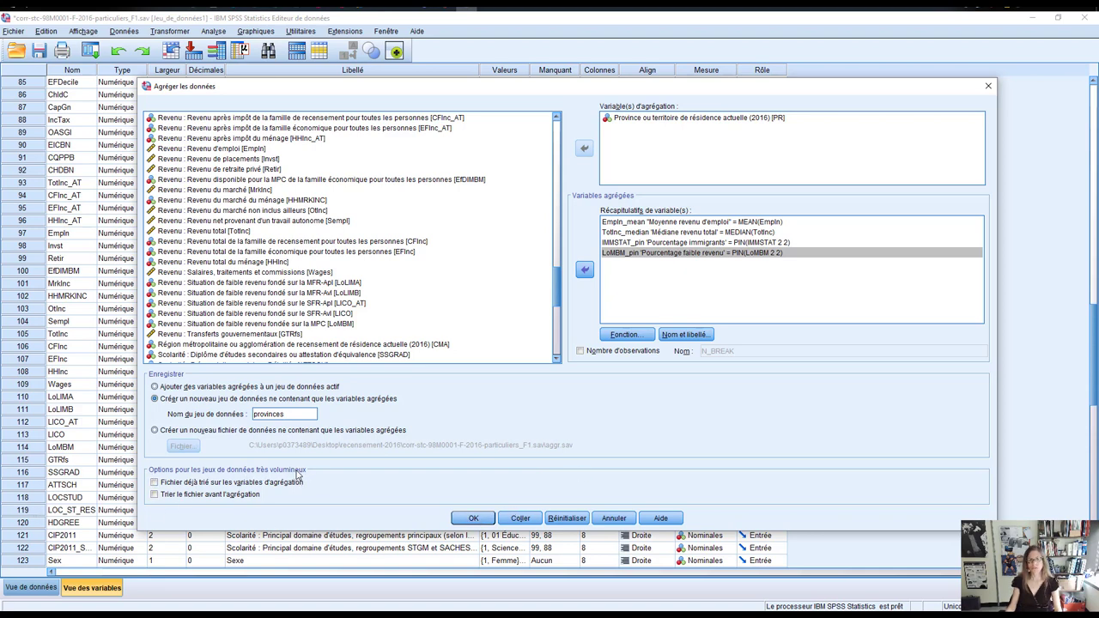
{"action": "left_click", "coordinate": [178, 497]}
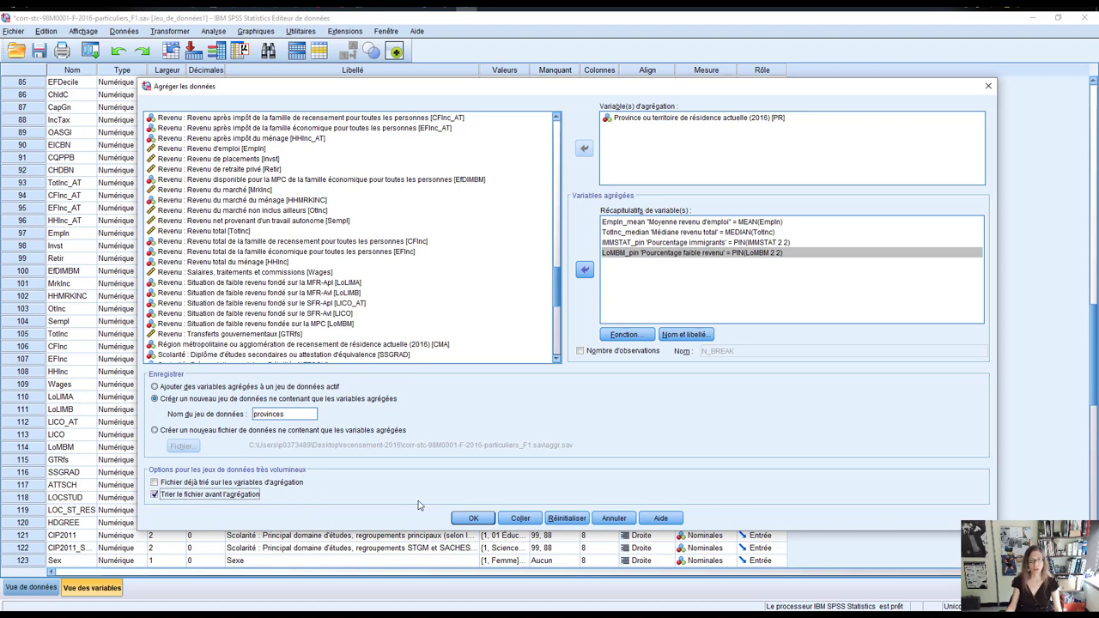
Run the aggregation by province and bring up the new "provinces" dataset.
{"action": "left_click", "coordinate": [475, 519]}
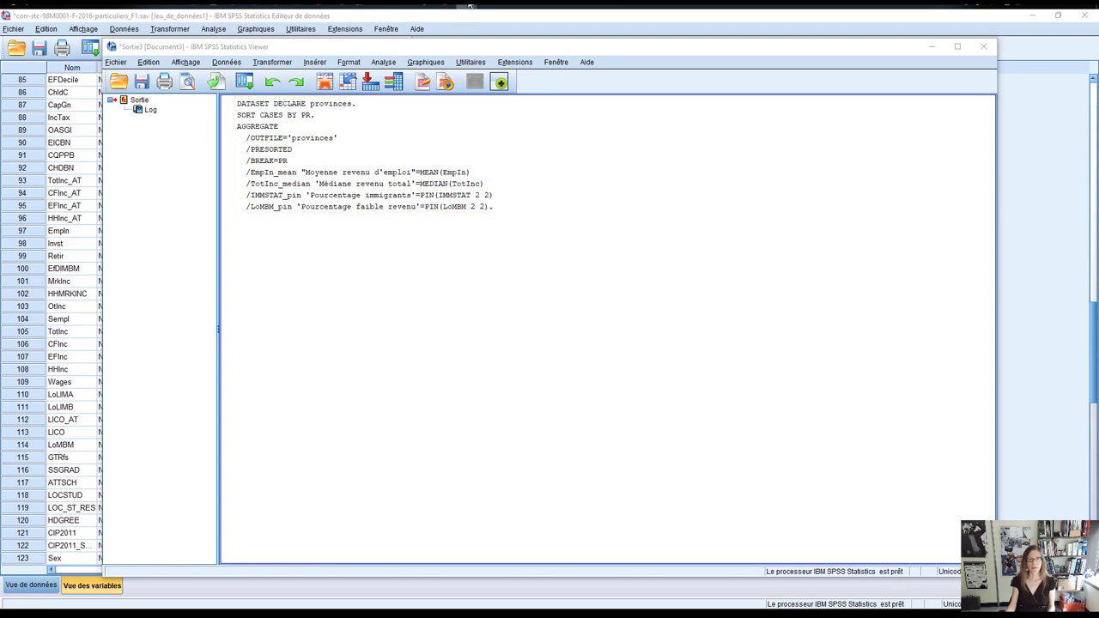
{"action": "mouse_move", "coordinate": [470, 6]}
{"action": "mouse_move", "coordinate": [578, 59]}
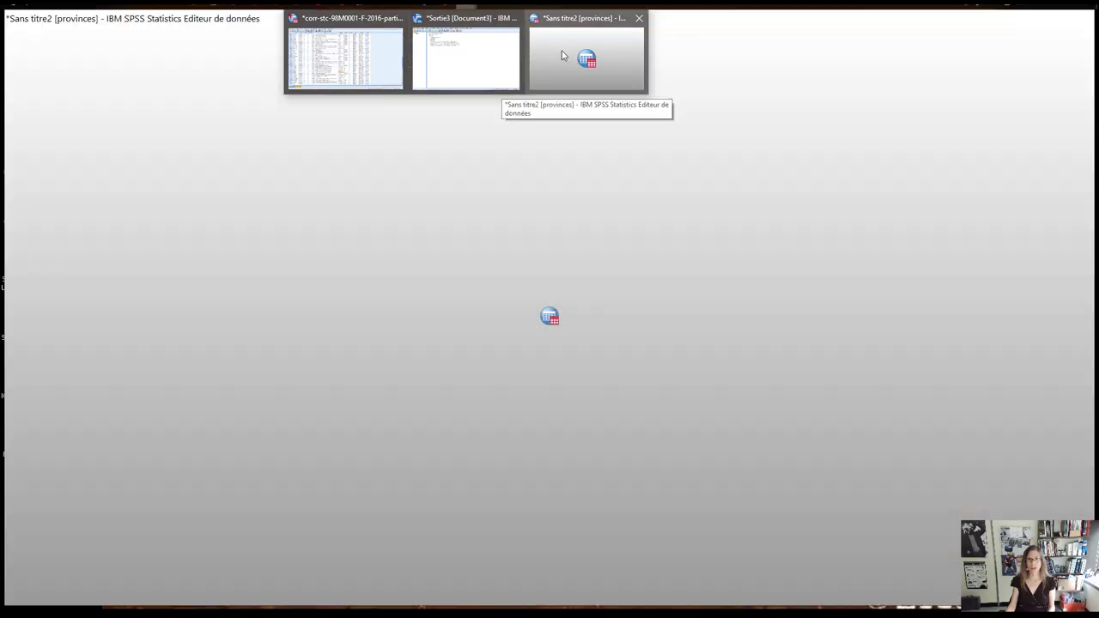
{"action": "left_click", "coordinate": [562, 51]}
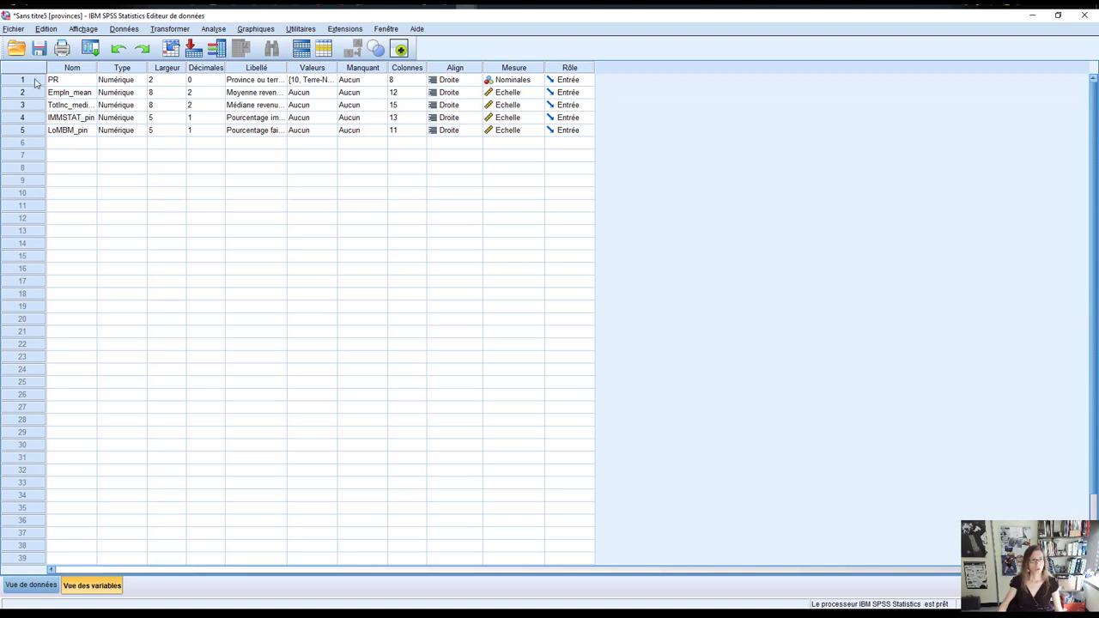
Review the variable definitions in the provinces dataset and switch to its data values from the PR variable.
{"action": "left_click_drag", "start_coordinate": [36, 82], "coordinate": [33, 133]}
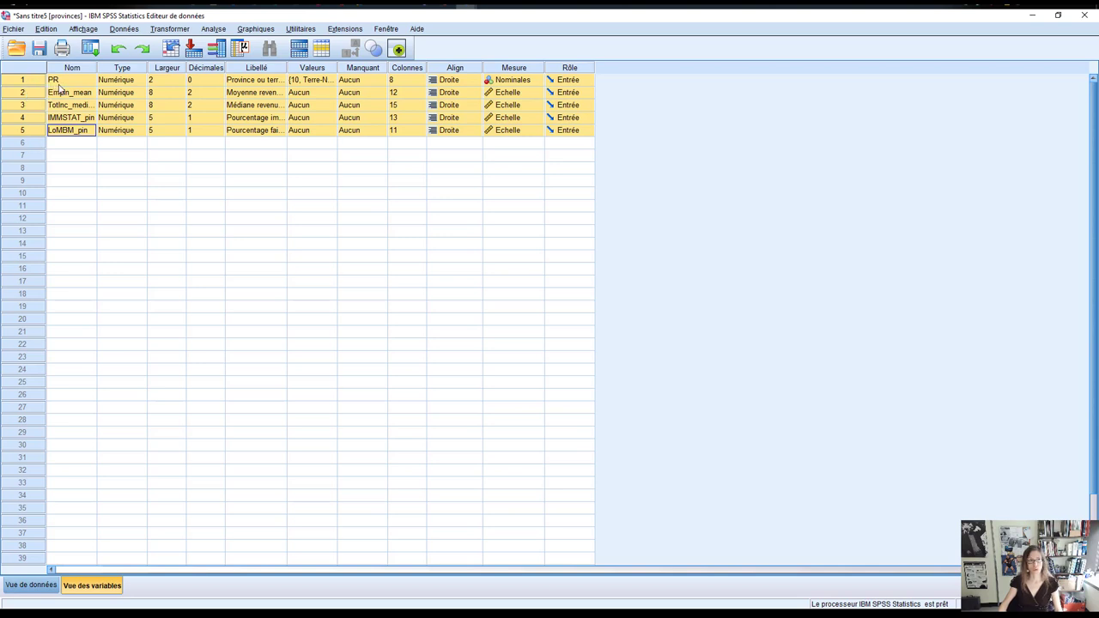
{"action": "left_click", "coordinate": [60, 83]}
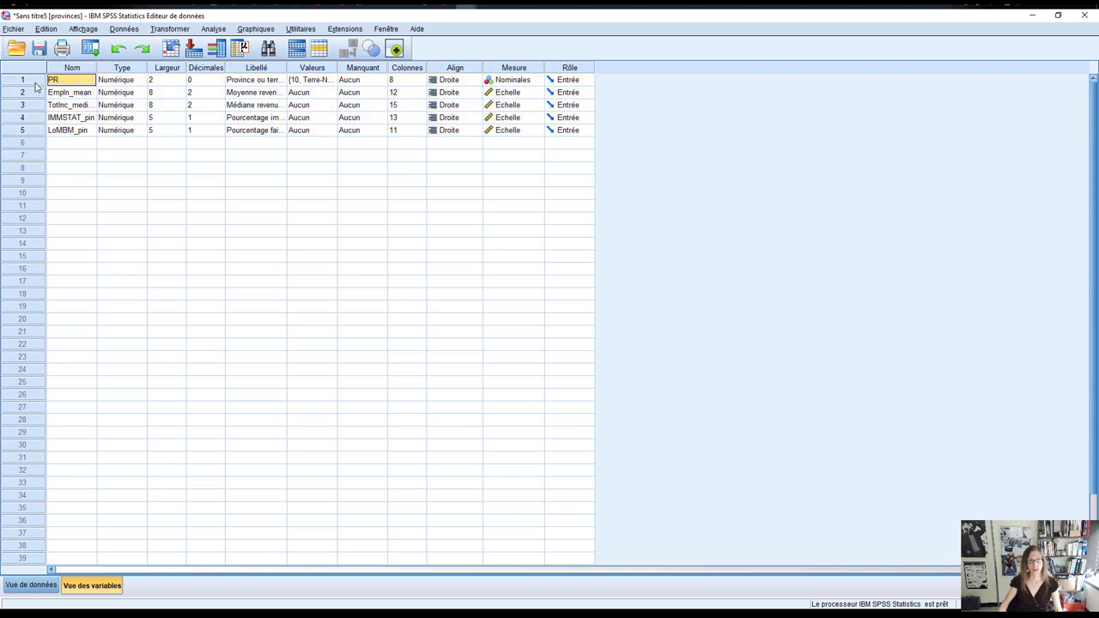
{"action": "double_click", "coordinate": [32, 84]}
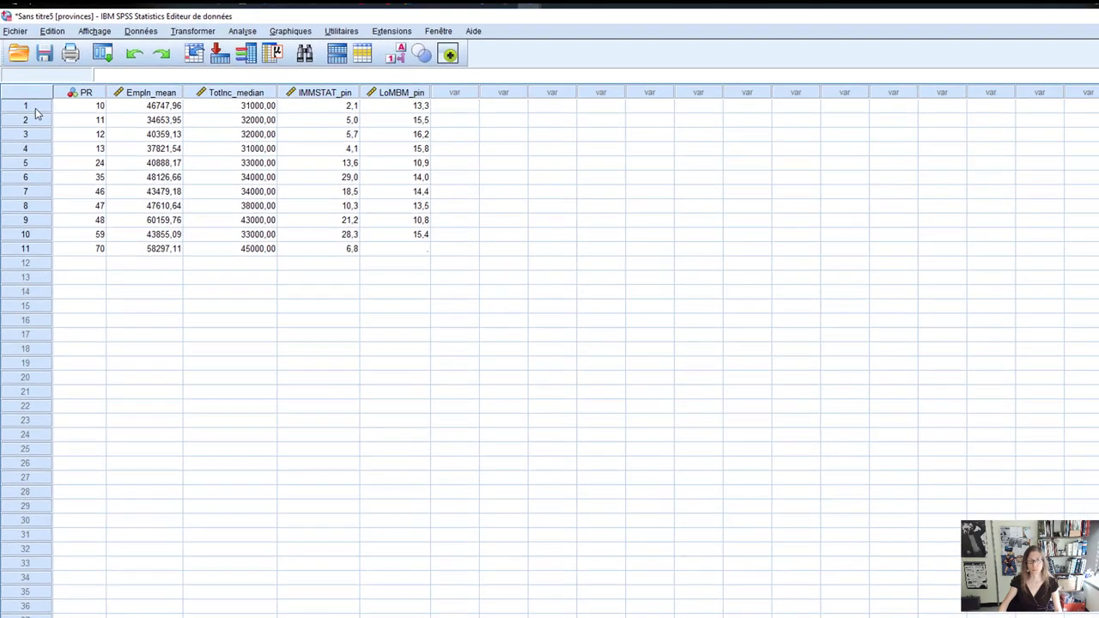
Examine the province codes, mean employment income, the row for province 24, and the low-income percentage for code 70.
{"action": "left_click", "coordinate": [68, 95]}
{"action": "left_click_drag", "start_coordinate": [110, 145], "coordinate": [128, 322]}
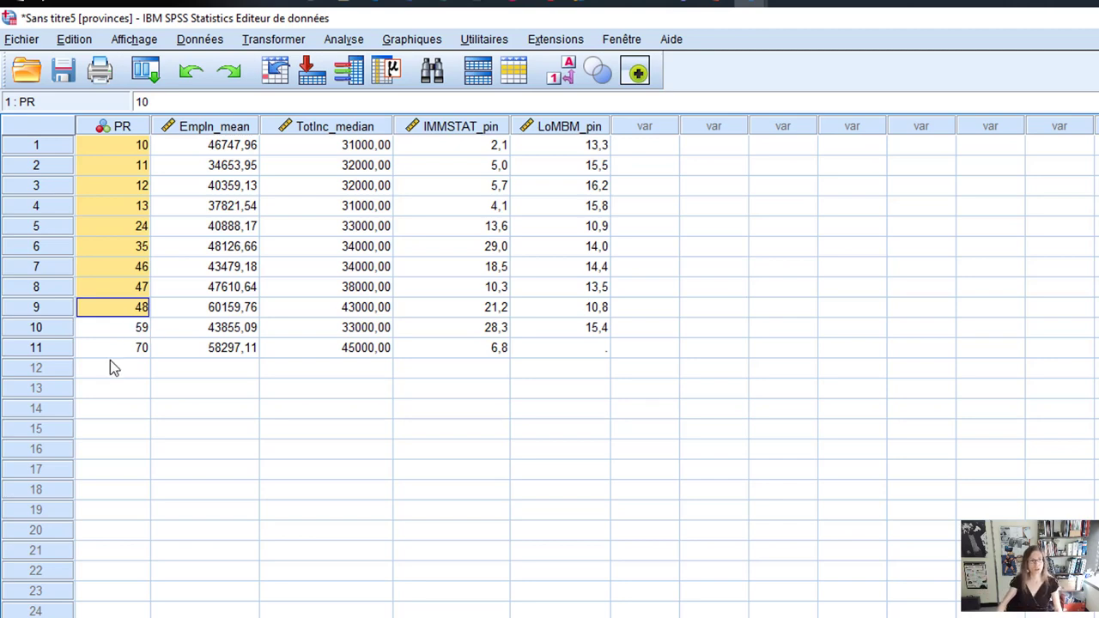
{"action": "left_click", "coordinate": [210, 127]}
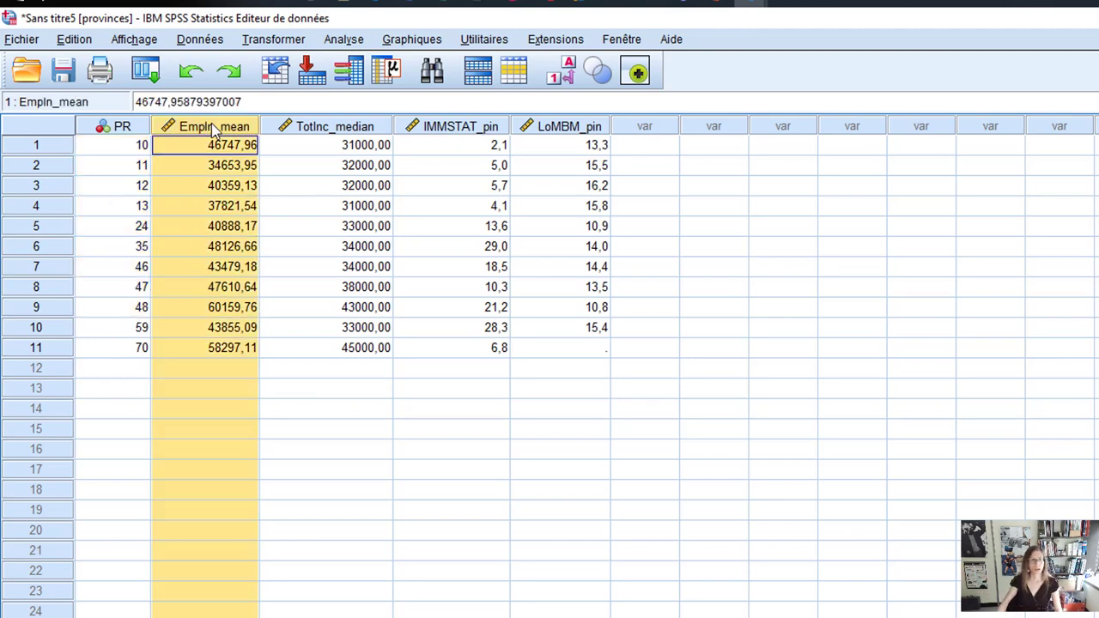
{"action": "left_click", "coordinate": [36, 228]}
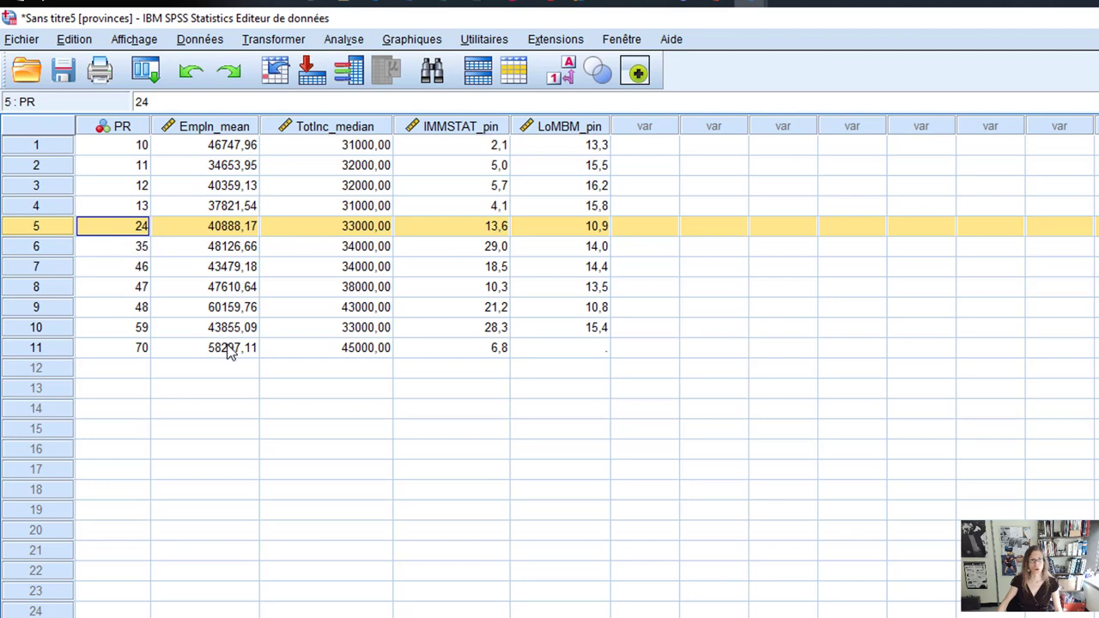
{"action": "mouse_move", "coordinate": [361, 133]}
{"action": "mouse_move", "coordinate": [577, 135]}
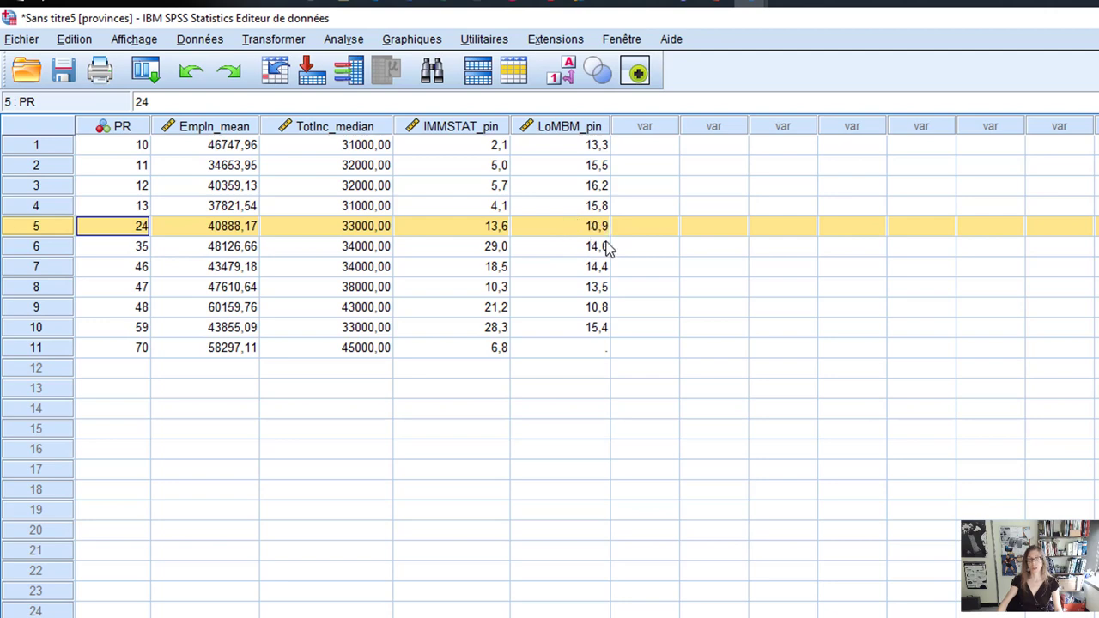
{"action": "left_click", "coordinate": [580, 358]}
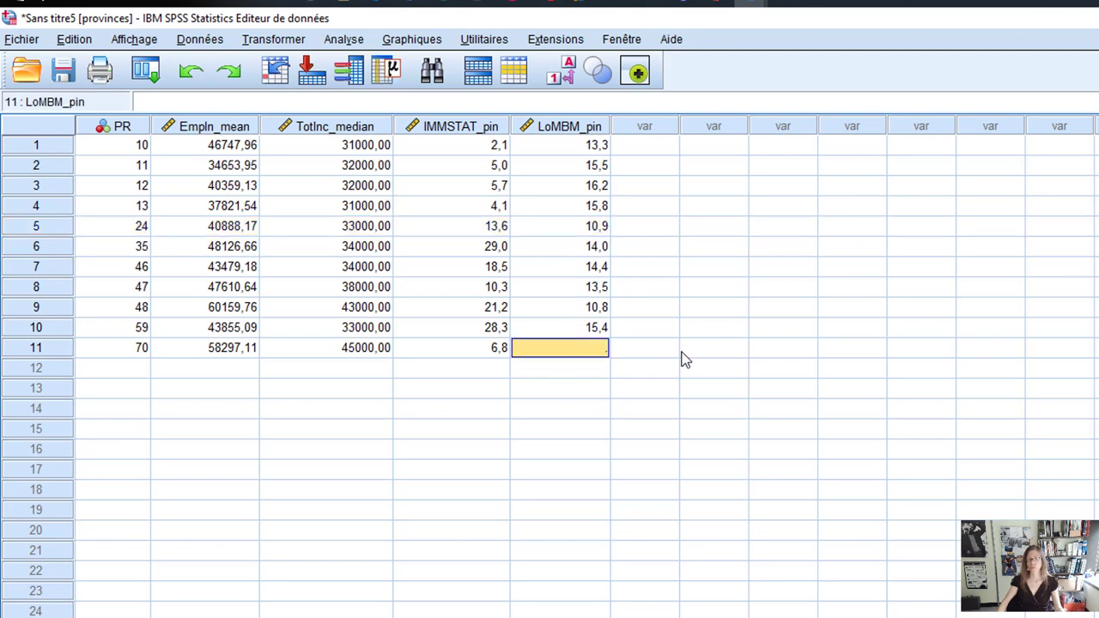